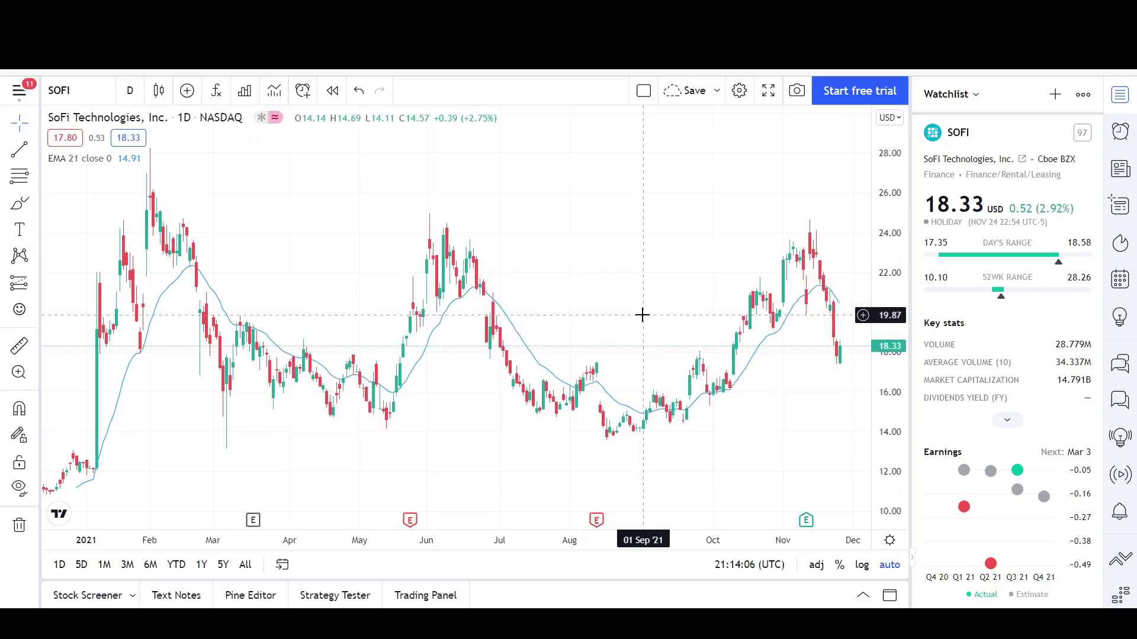
Step: Dismiss the advertisement popup and the 'No ads' upgrade offer
{"action": "scroll", "coordinate": [642, 315], "scroll_direction": "up", "scroll_amount": 3}
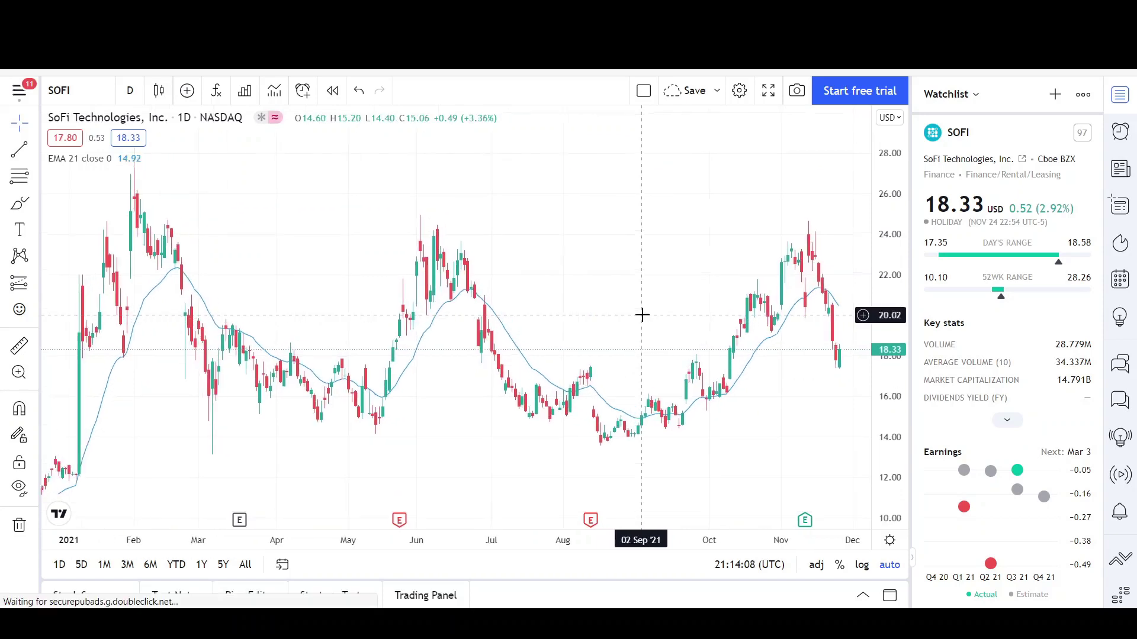
{"action": "left_click", "coordinate": [310, 528]}
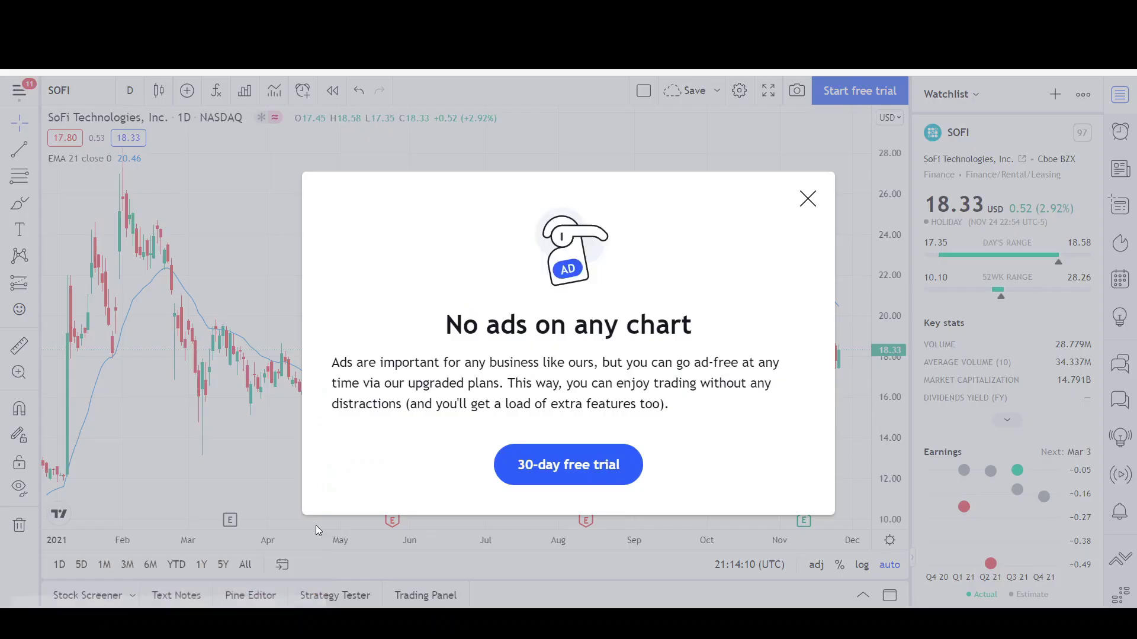
{"action": "left_click", "coordinate": [809, 196]}
Step: Zoom out the SOFI daily chart back to Dec 2020 and leave empty space toward 2022
{"action": "scroll", "coordinate": [699, 279], "scroll_direction": "down", "scroll_amount": 5}
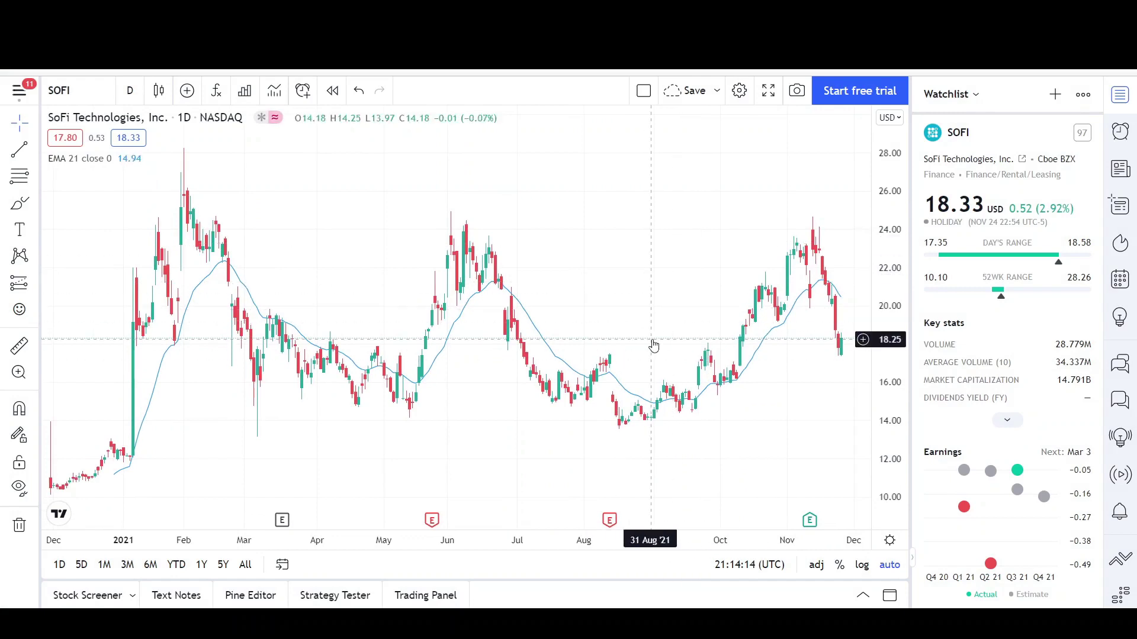
{"action": "scroll", "coordinate": [654, 346], "scroll_direction": "down", "scroll_amount": 3}
{"action": "left_click_drag", "start_coordinate": [654, 345], "coordinate": [604, 328]}
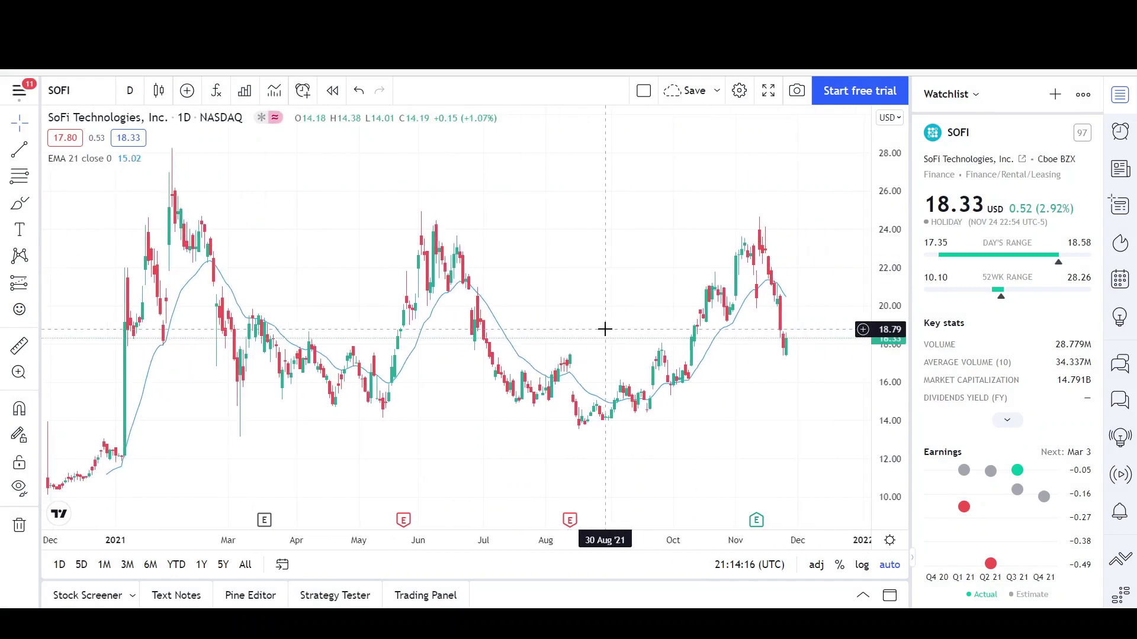
Step: Draw a green-filled parallel channel from early January to late December 2021, 14.62 to 24.44
{"action": "left_click", "coordinate": [34, 152]}
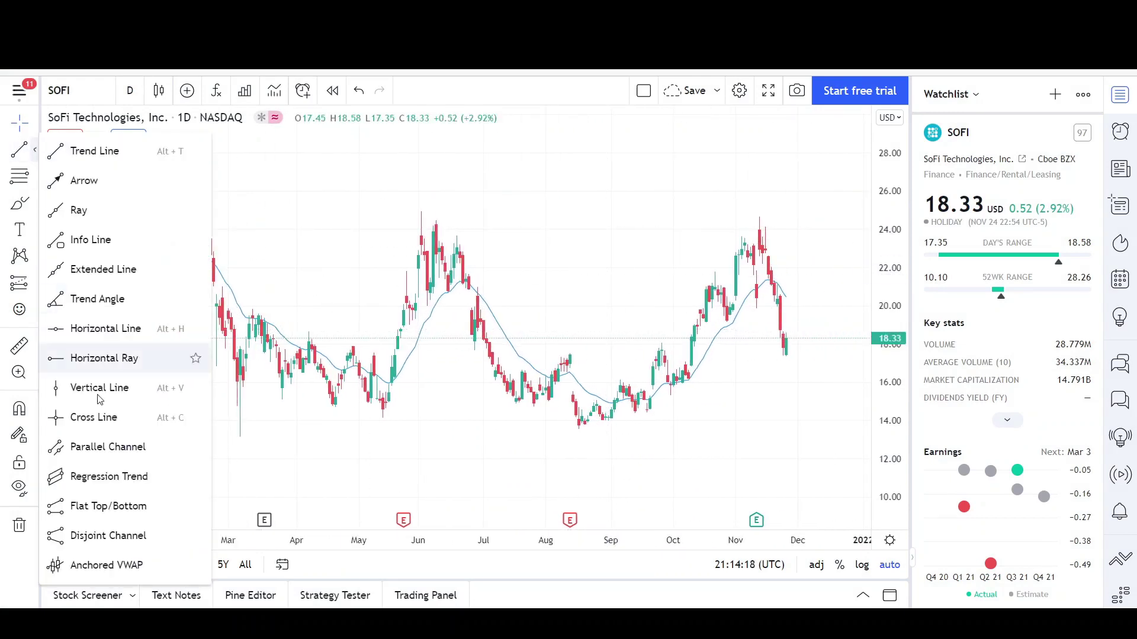
{"action": "left_click", "coordinate": [98, 447]}
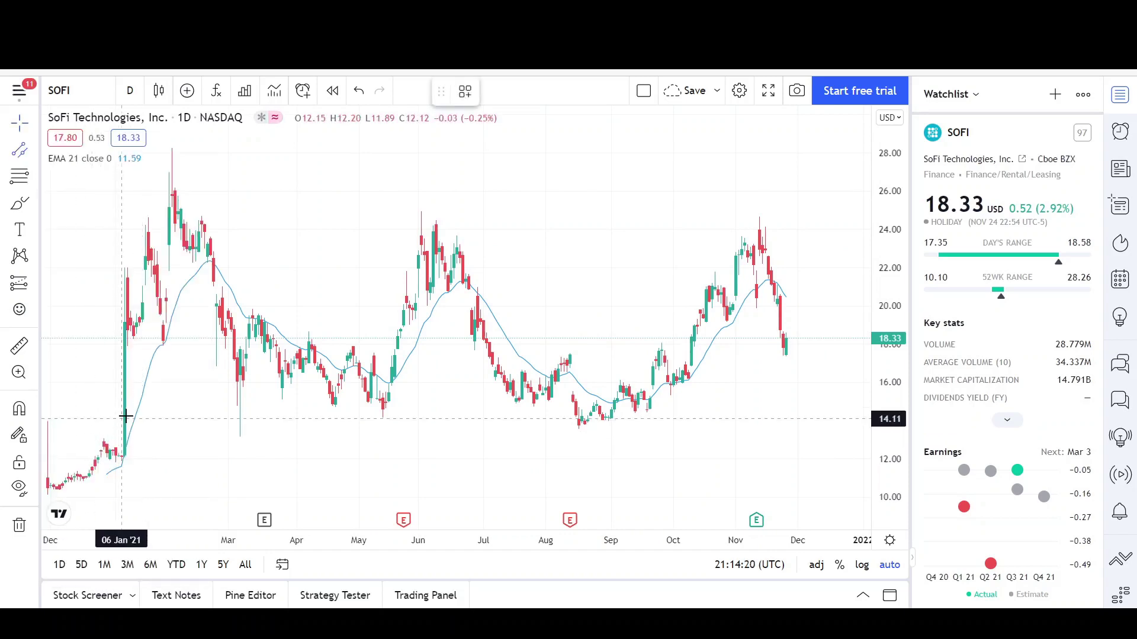
{"action": "left_click", "coordinate": [125, 409]}
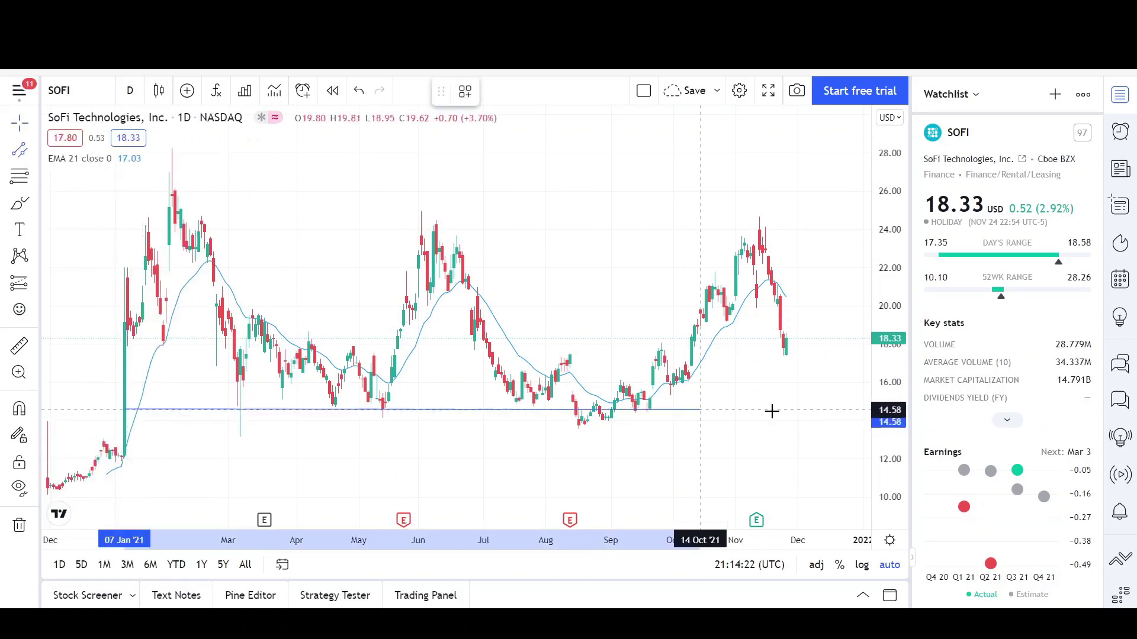
{"action": "left_click", "coordinate": [846, 409]}
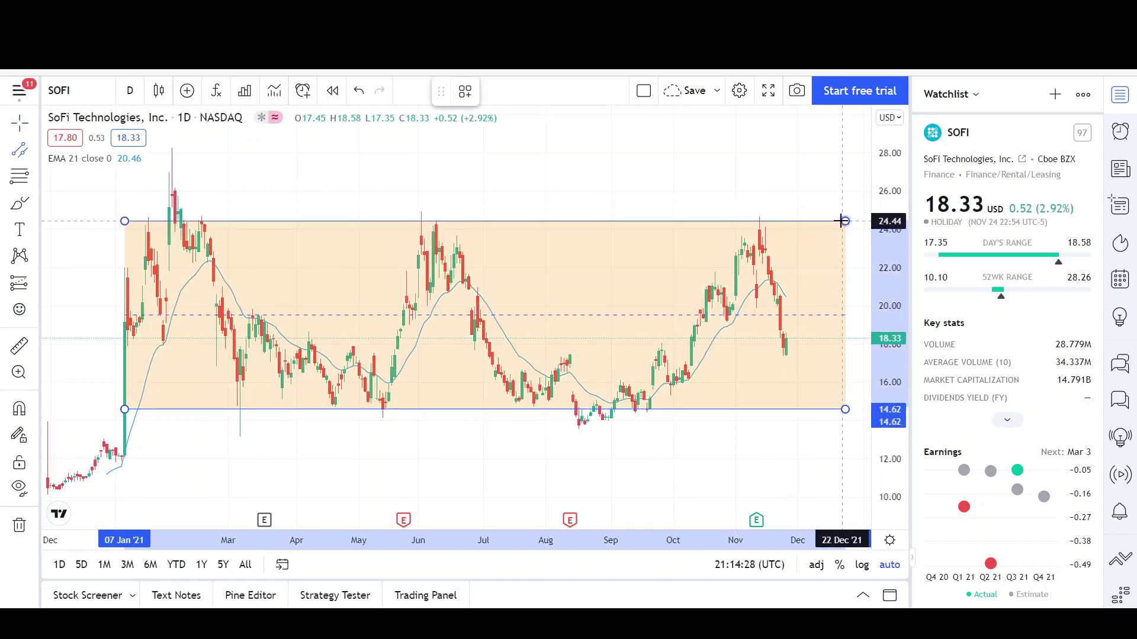
{"action": "left_click", "coordinate": [841, 221]}
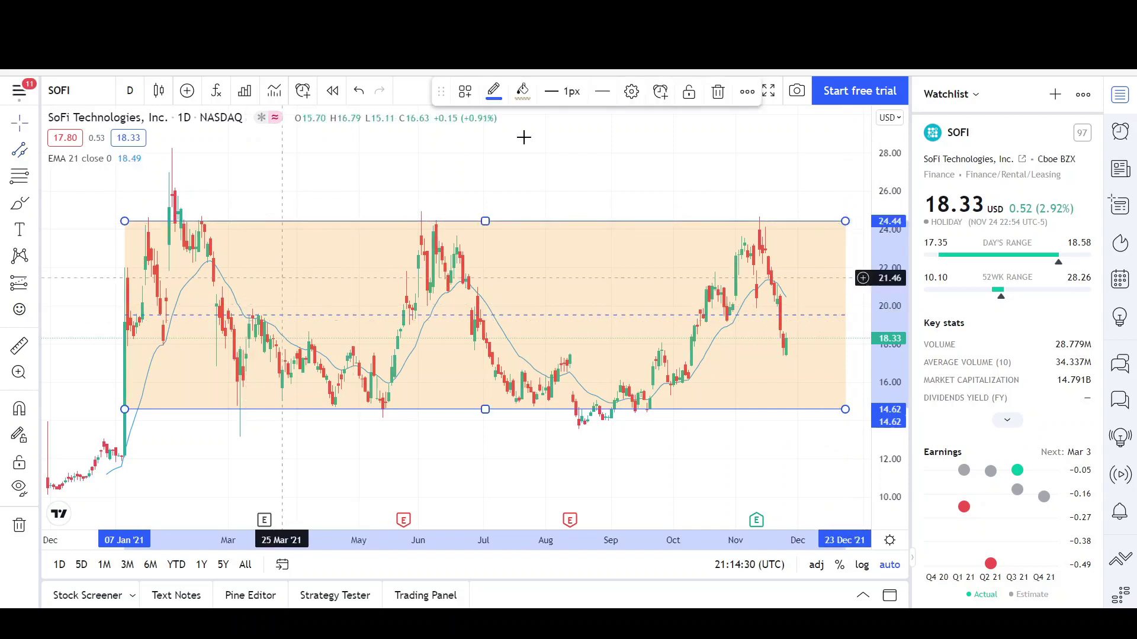
{"action": "left_click", "coordinate": [522, 91]}
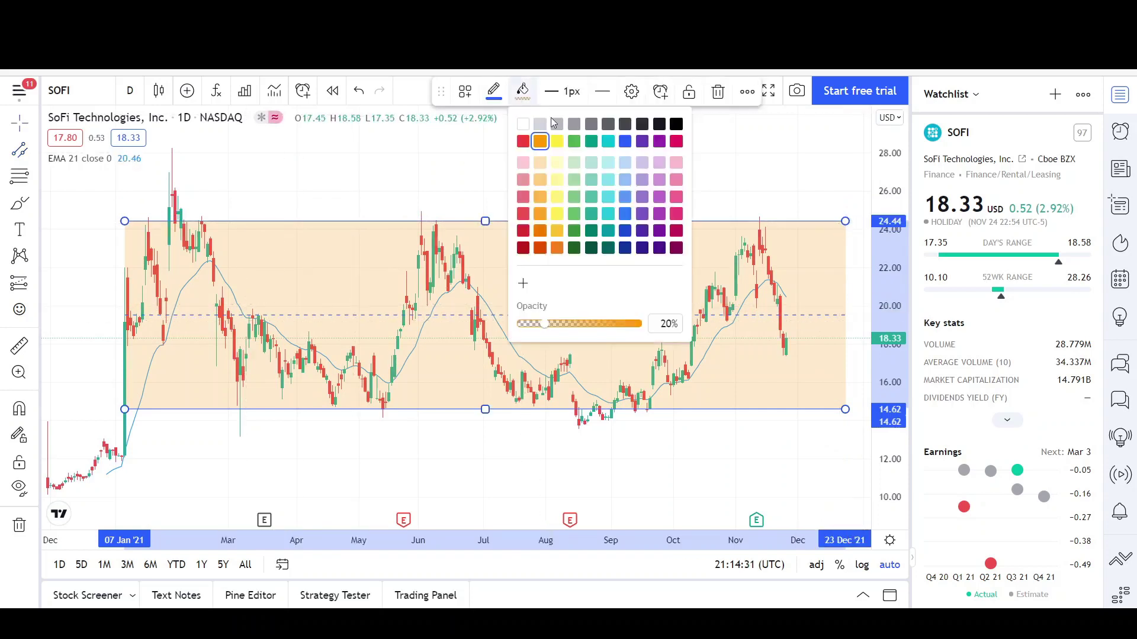
{"action": "left_click", "coordinate": [574, 141]}
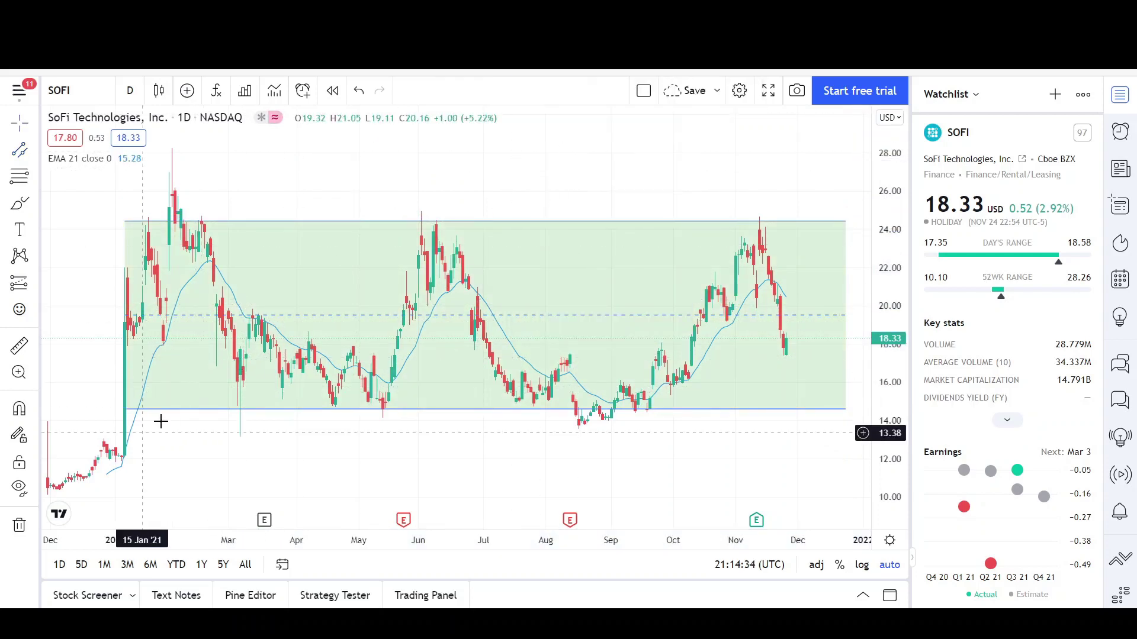
{"action": "scroll", "coordinate": [162, 421], "scroll_direction": "down", "scroll_amount": 3}
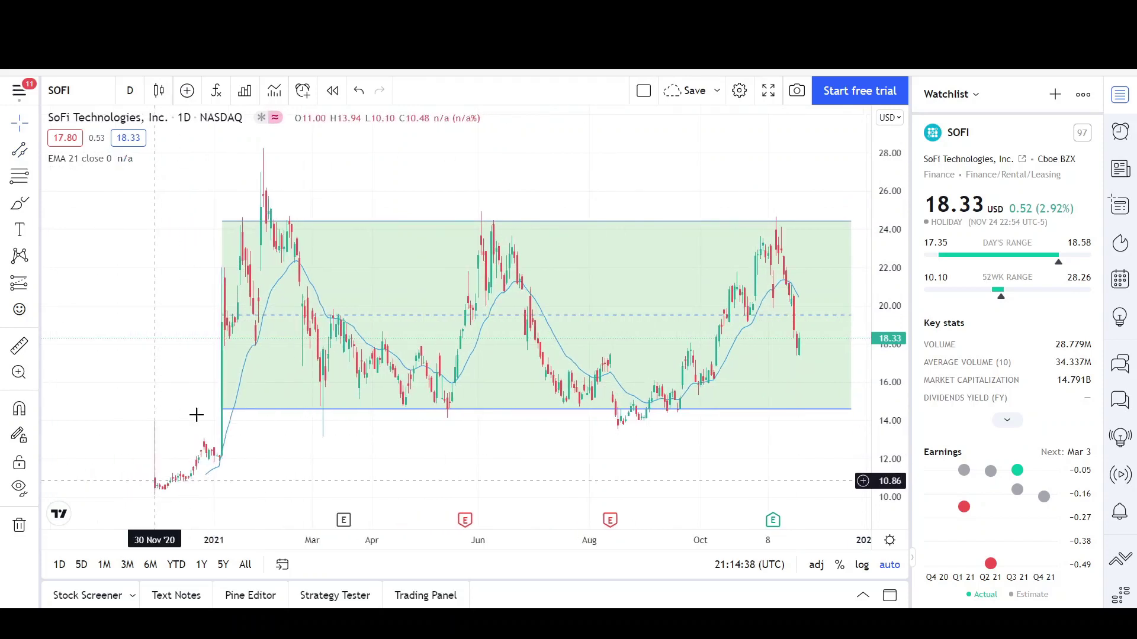
Step: Readjust the time-axis zoom around the green 2021 channel and select the Brush tool
{"action": "scroll", "coordinate": [247, 341], "scroll_direction": "up", "scroll_amount": 3}
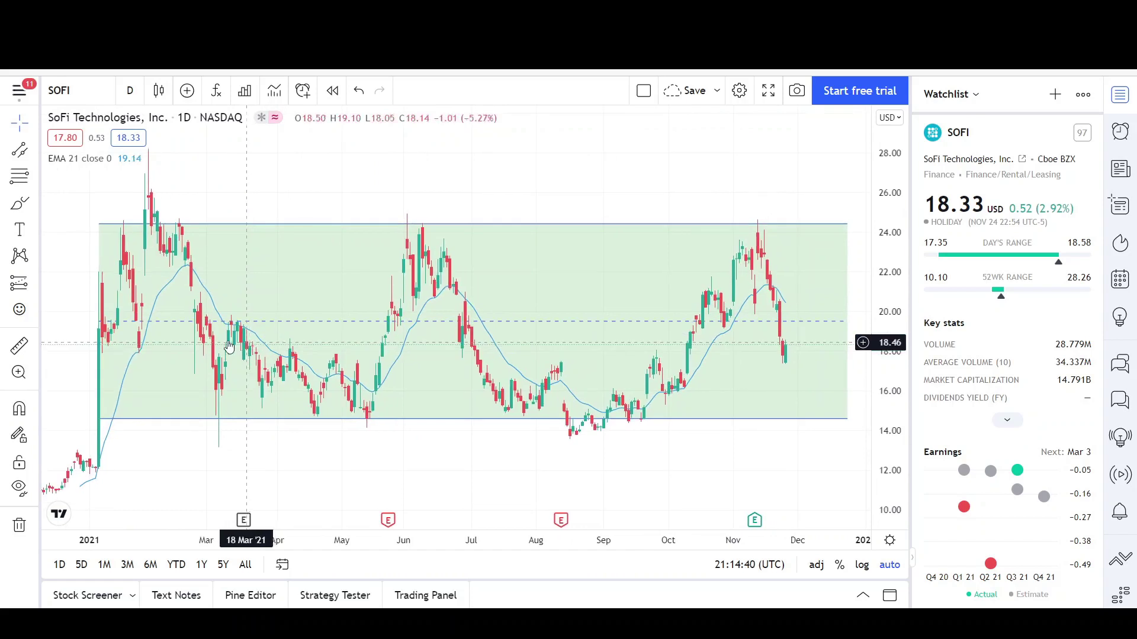
{"action": "scroll", "coordinate": [272, 349], "scroll_direction": "down", "scroll_amount": 2}
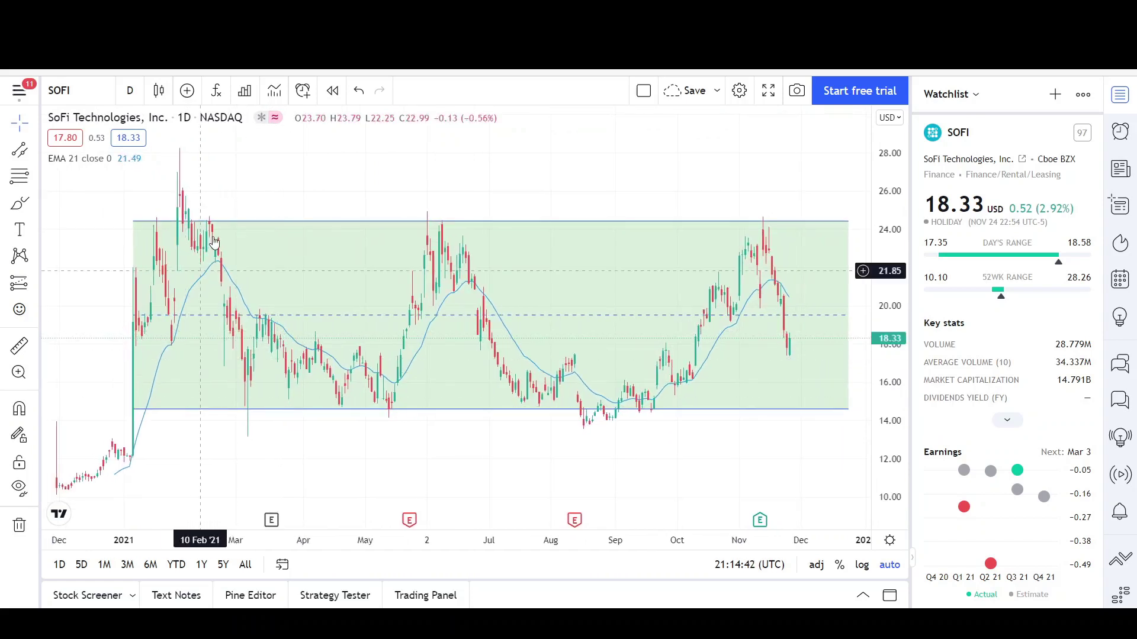
{"action": "scroll", "coordinate": [284, 343], "scroll_direction": "up", "scroll_amount": 1}
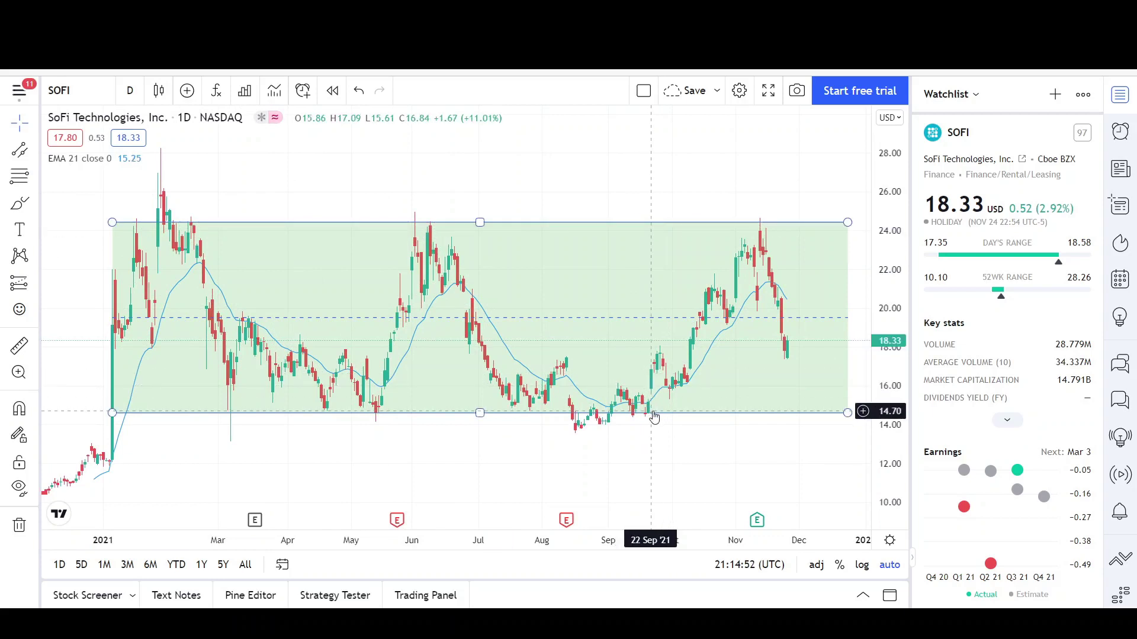
{"action": "scroll", "coordinate": [654, 416], "scroll_direction": "up", "scroll_amount": 2}
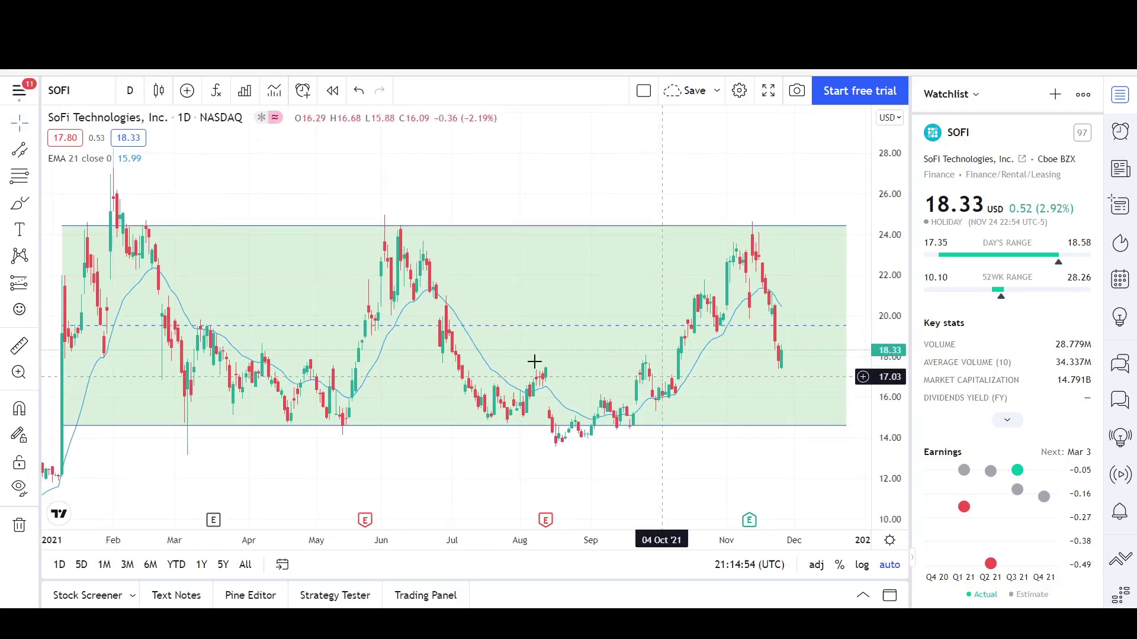
{"action": "left_click", "coordinate": [16, 206]}
Step: Circle the June peak, the late-August low and the November peak in red
{"action": "scroll", "coordinate": [414, 237], "scroll_direction": "down", "scroll_amount": 2}
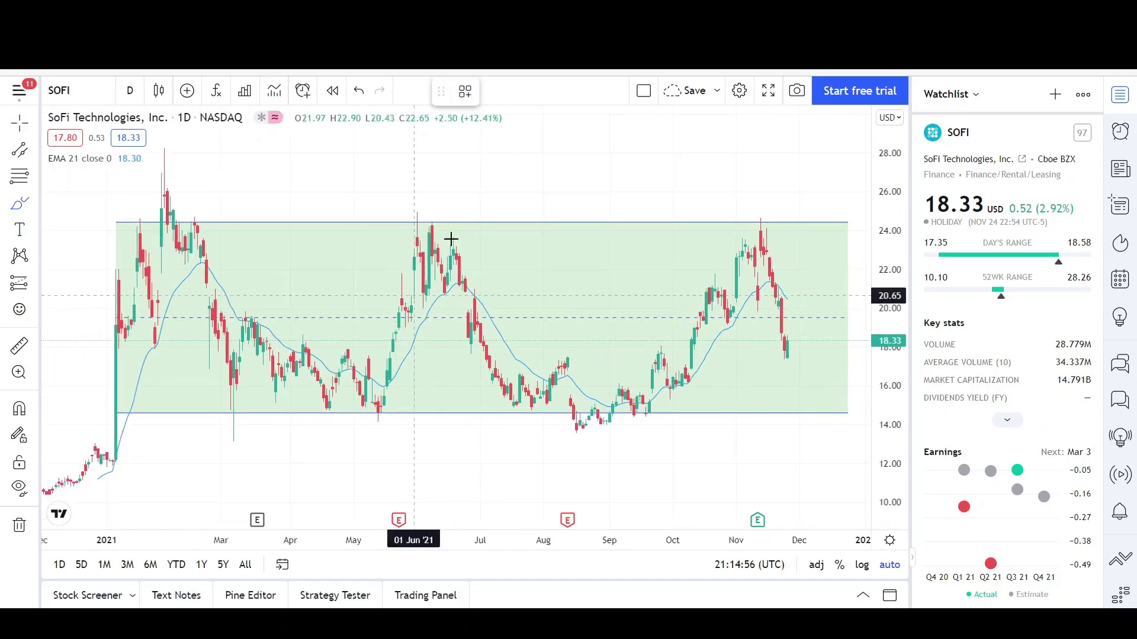
{"action": "left_click_drag", "start_coordinate": [425, 235], "coordinate": [435, 217]}
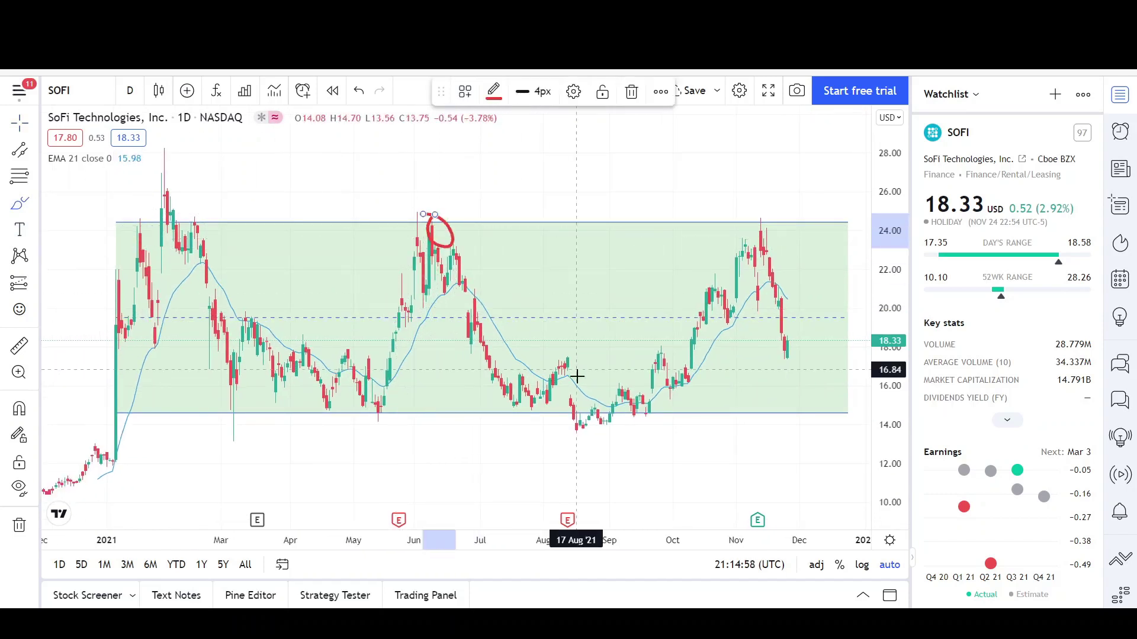
{"action": "left_click_drag", "start_coordinate": [578, 386], "coordinate": [579, 386]}
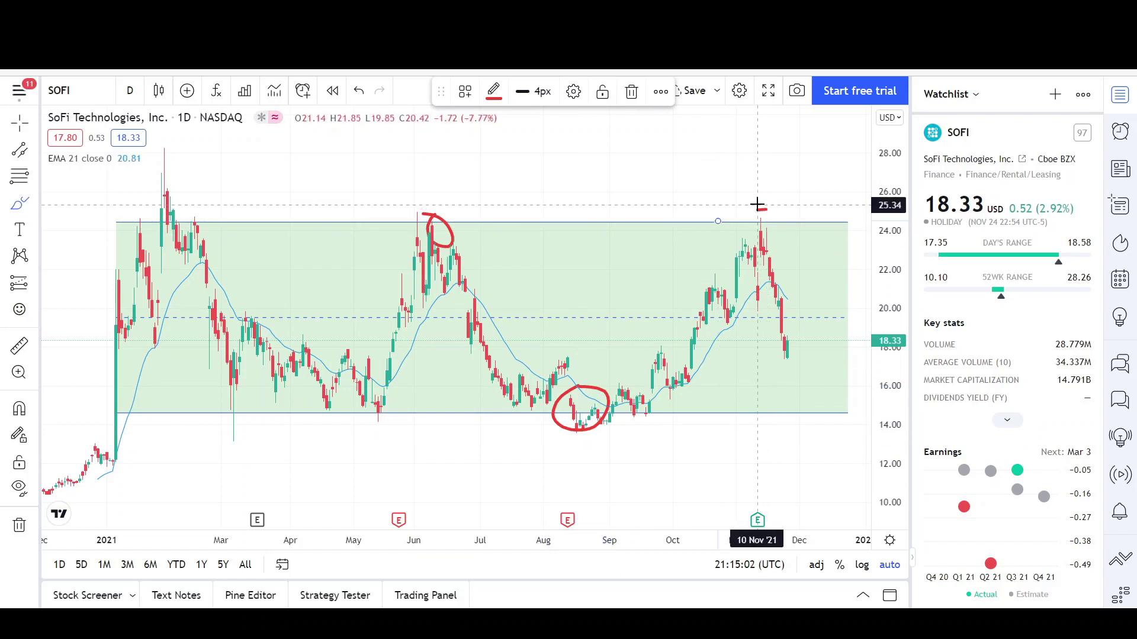
{"action": "mouse_move", "coordinate": [745, 223]}
{"action": "left_mouse_down"}
{"action": "mouse_move", "coordinate": [764, 240]}
{"action": "mouse_move", "coordinate": [775, 219]}
{"action": "left_mouse_up"}
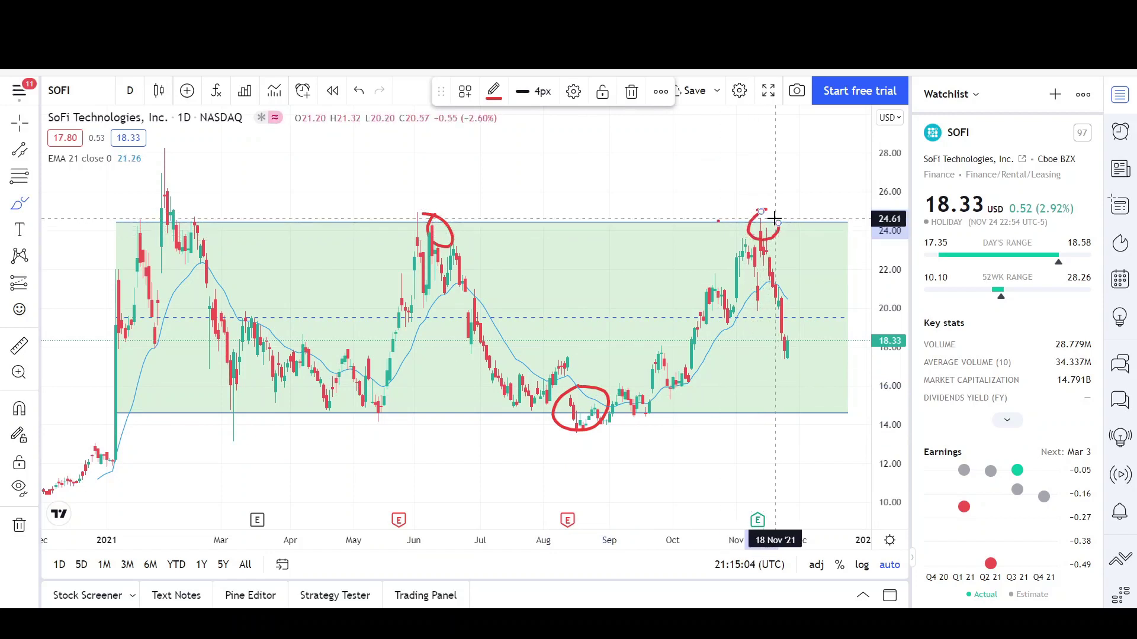
Step: Briefly switch to trend lines, readjust the zoom, and return to the Brush tool
{"action": "left_click", "coordinate": [12, 155]}
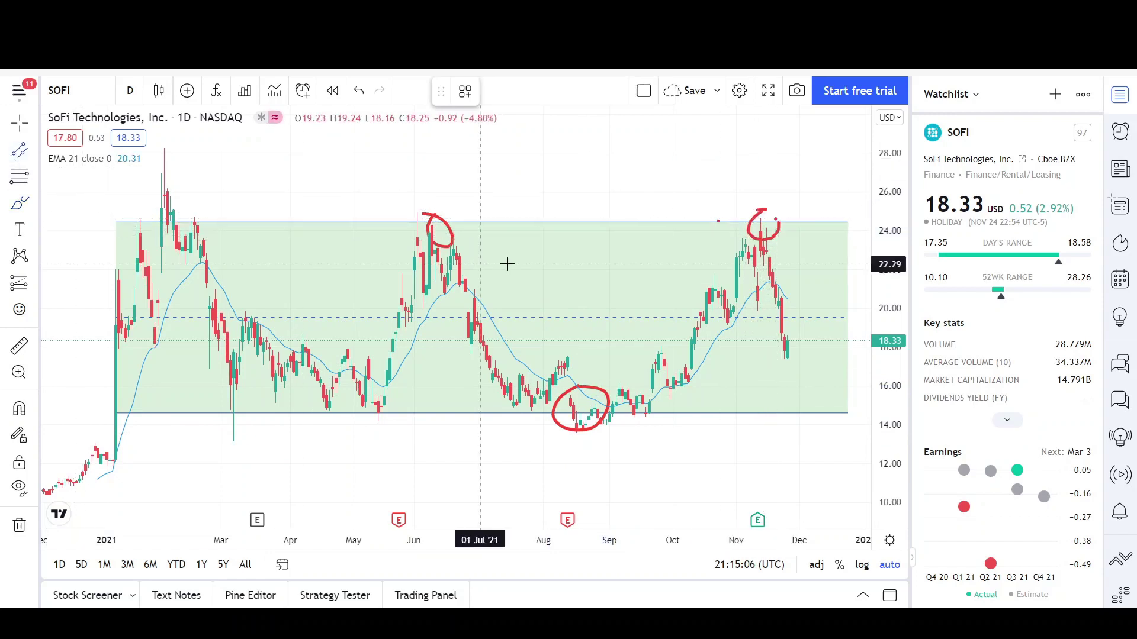
{"action": "scroll", "coordinate": [744, 240], "scroll_direction": "up", "scroll_amount": 2}
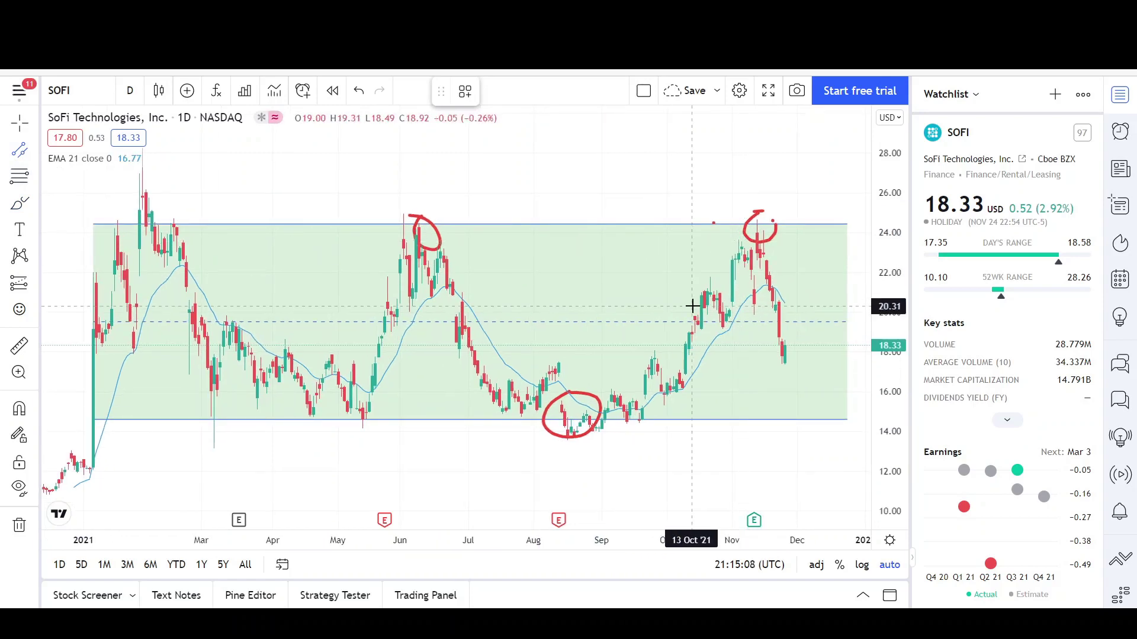
{"action": "scroll", "coordinate": [698, 305], "scroll_direction": "up", "scroll_amount": 2}
{"action": "scroll", "coordinate": [692, 305], "scroll_direction": "up", "scroll_amount": 3}
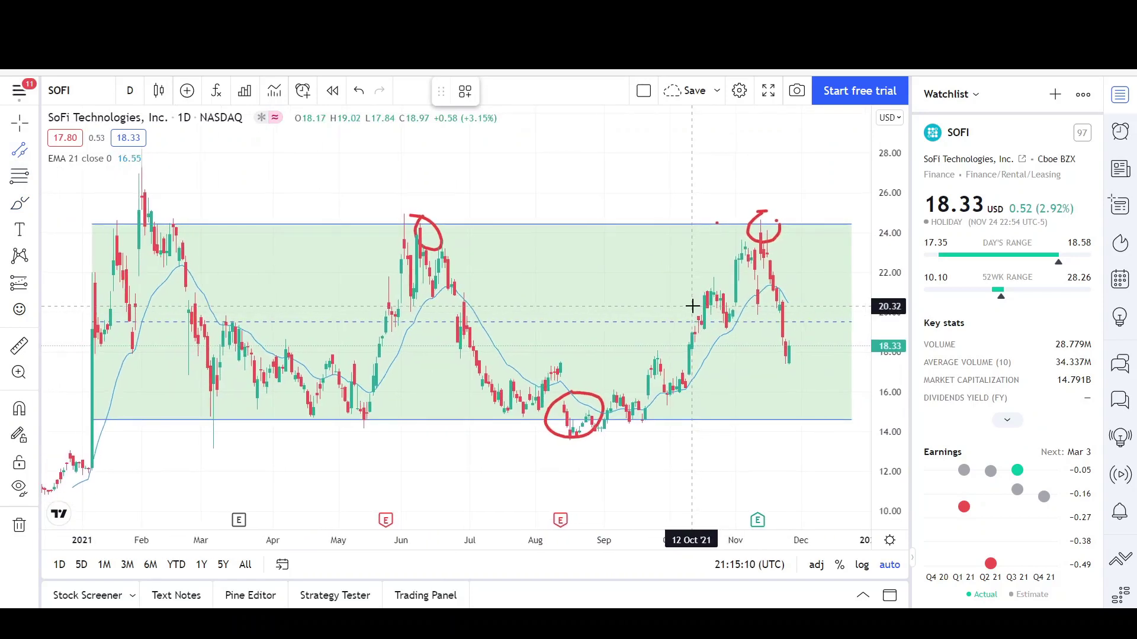
{"action": "scroll", "coordinate": [755, 296], "scroll_direction": "up", "scroll_amount": 2}
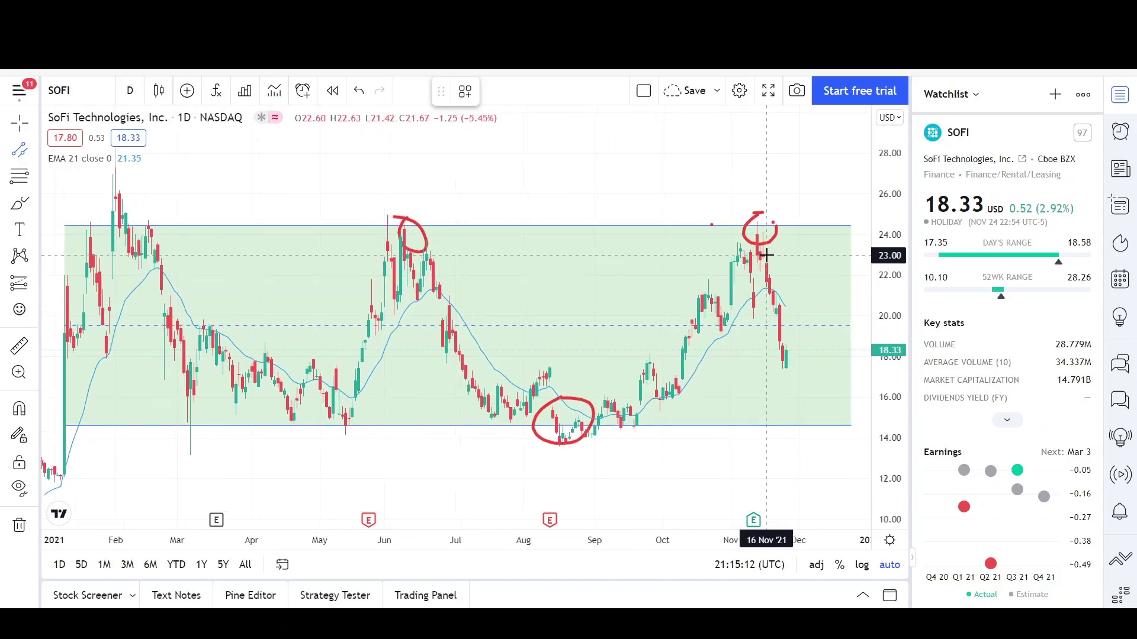
{"action": "scroll", "coordinate": [745, 336], "scroll_direction": "down", "scroll_amount": 2}
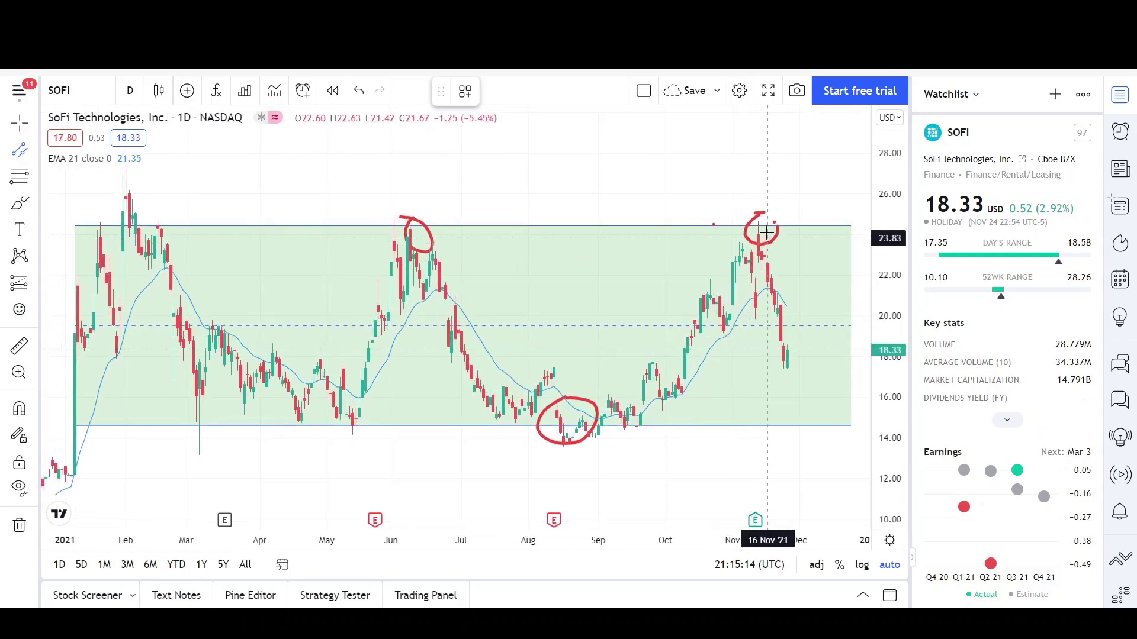
{"action": "left_click", "coordinate": [19, 203]}
Step: Circle the range box's lower edge near December, just right of the latest candles, in red
{"action": "mouse_move", "coordinate": [834, 406]}
{"action": "left_mouse_down"}
{"action": "mouse_move", "coordinate": [807, 408]}
{"action": "mouse_move", "coordinate": [868, 418]}
{"action": "mouse_move", "coordinate": [828, 402]}
{"action": "left_mouse_up"}
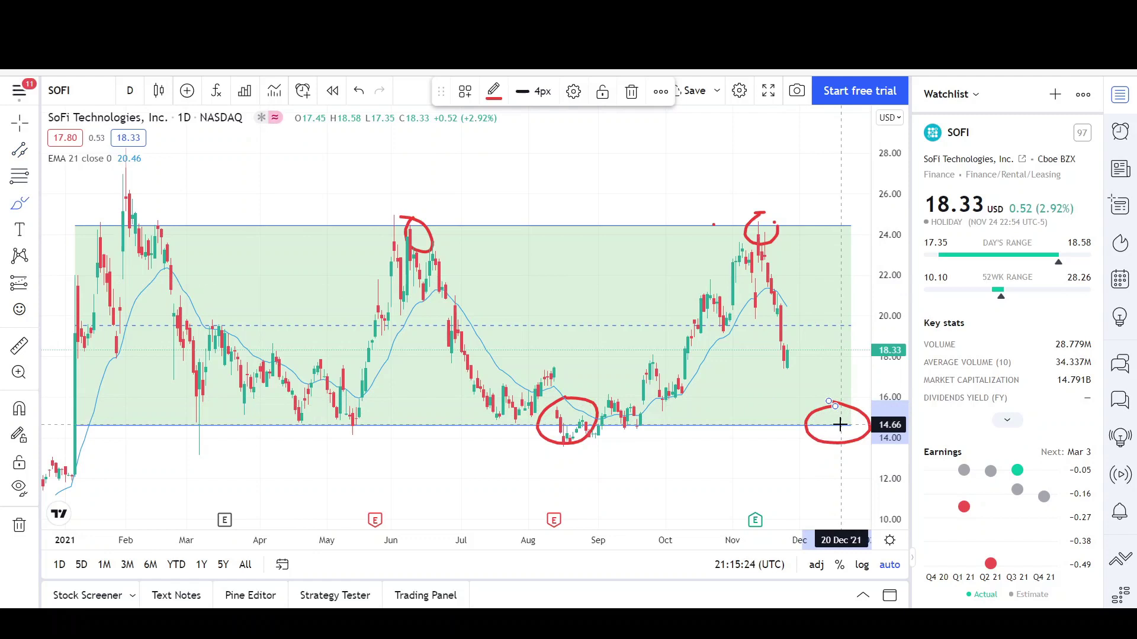
{"action": "scroll", "coordinate": [794, 393], "scroll_direction": "up", "scroll_amount": 2}
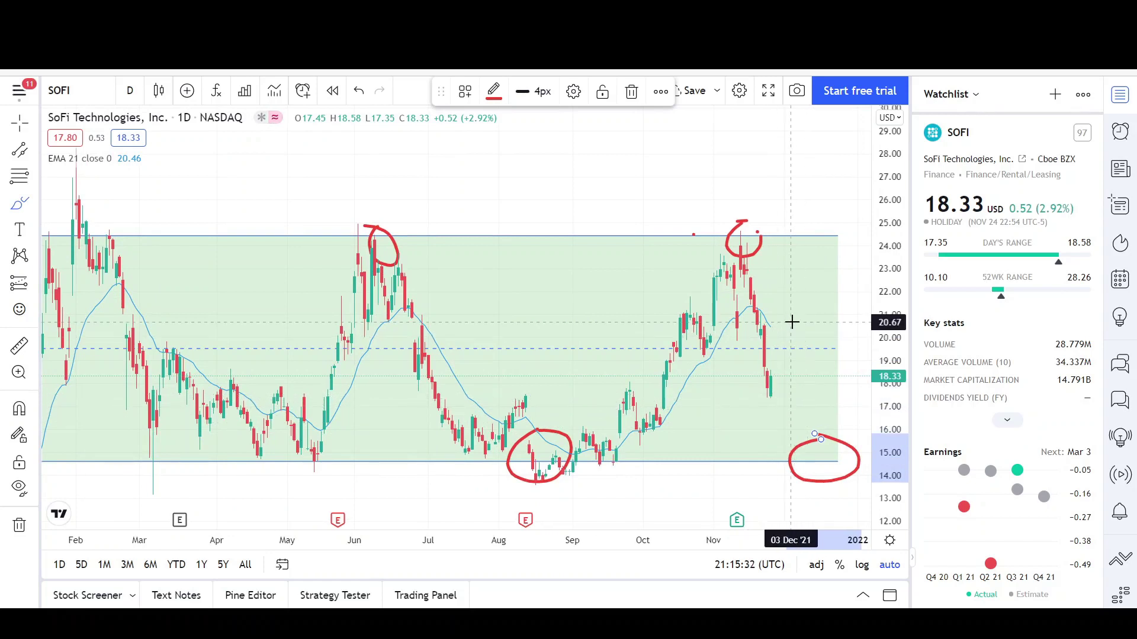
{"action": "scroll", "coordinate": [792, 325], "scroll_direction": "up", "scroll_amount": 2}
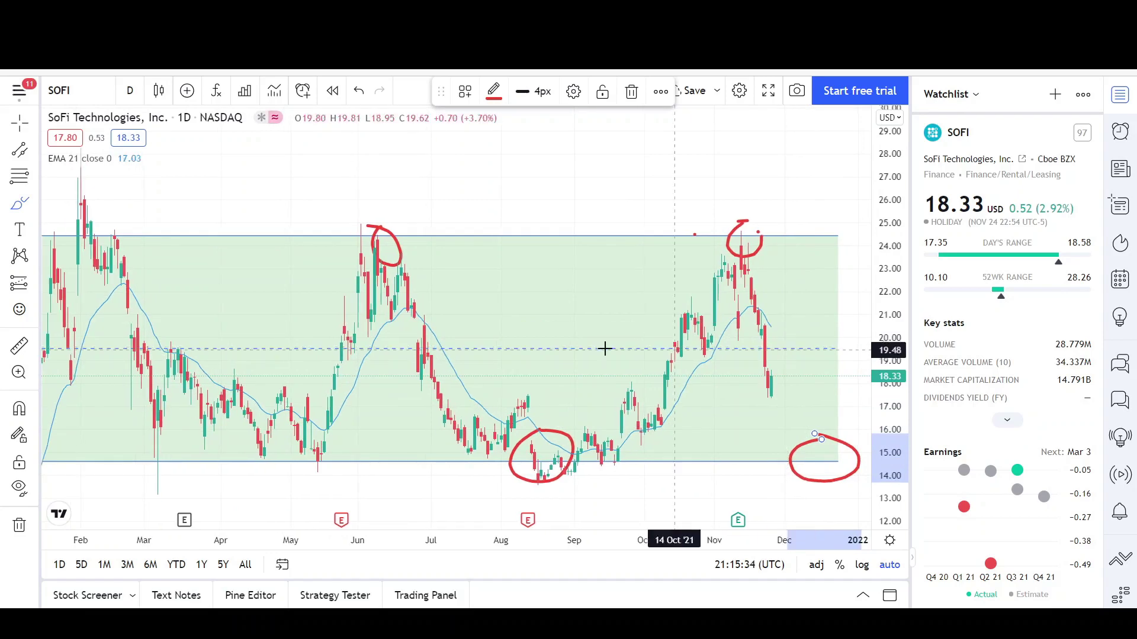
{"action": "scroll", "coordinate": [624, 339], "scroll_direction": "down", "scroll_amount": 2}
{"action": "scroll", "coordinate": [715, 350], "scroll_direction": "down", "scroll_amount": 1}
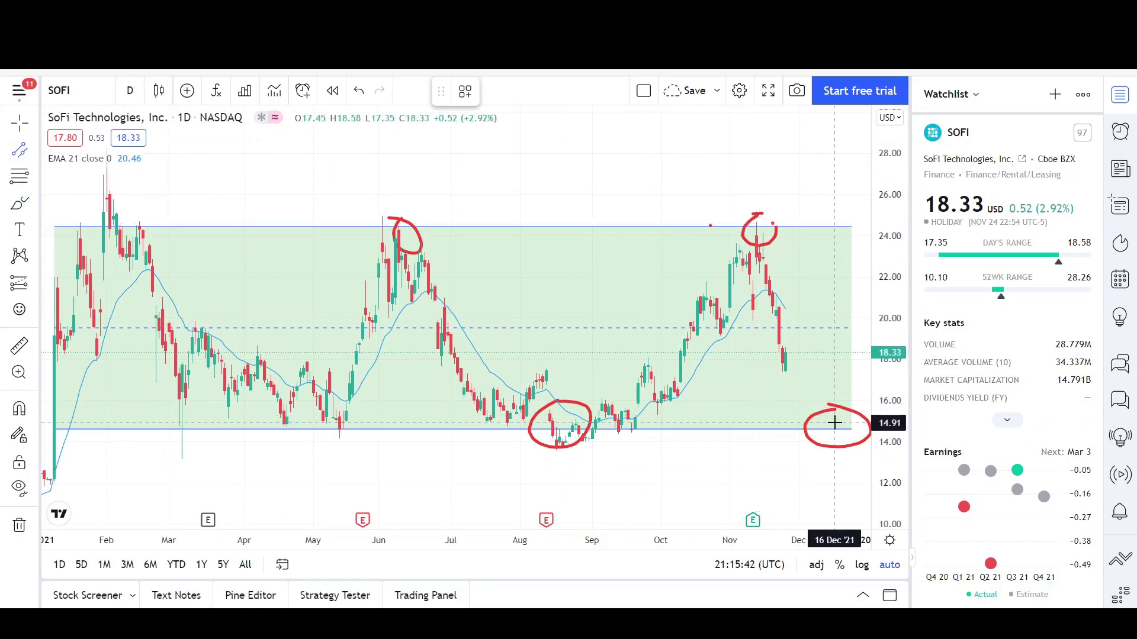
Step: Draw a descending channel from the November high to below the range's lower edge, filled light yellow
{"action": "left_click", "coordinate": [758, 223]}
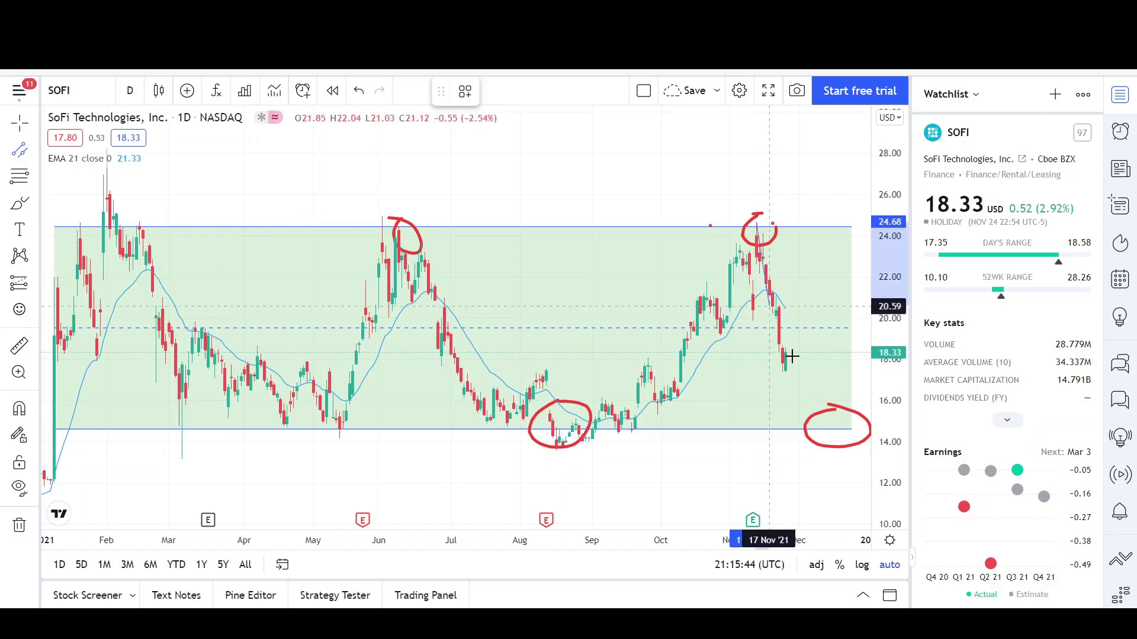
{"action": "left_click", "coordinate": [804, 415]}
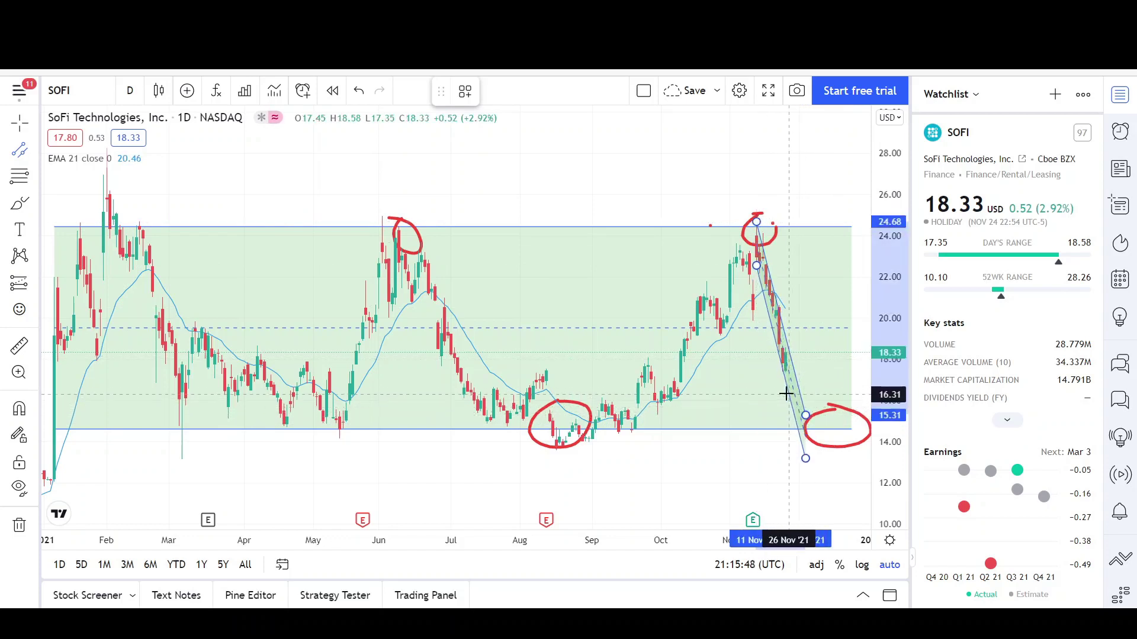
{"action": "left_click", "coordinate": [782, 380]}
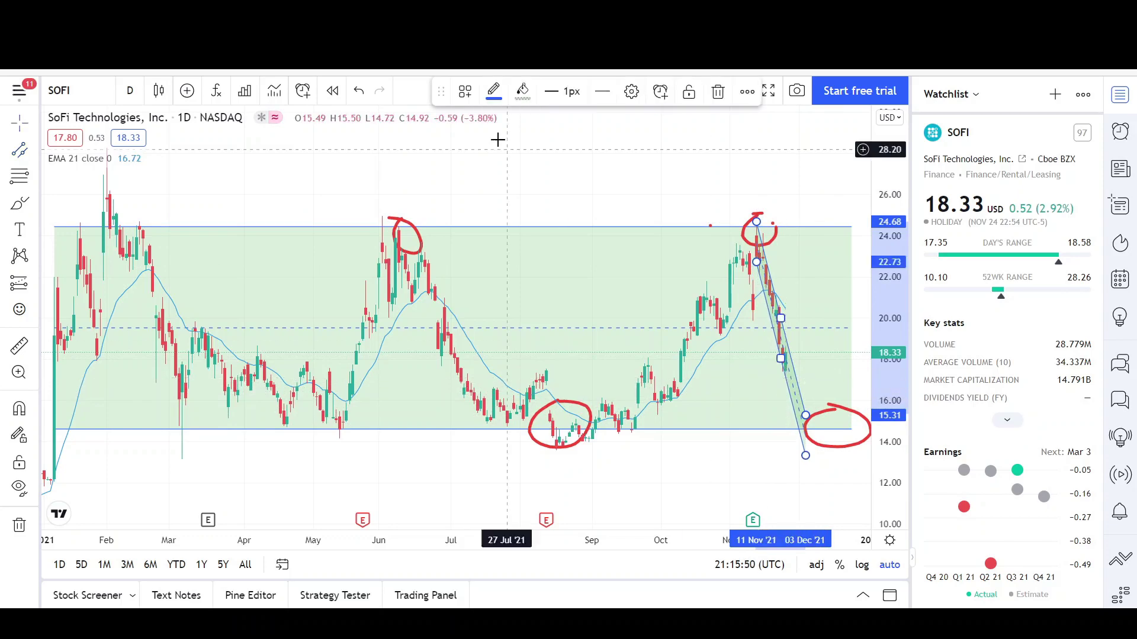
{"action": "left_click", "coordinate": [521, 91]}
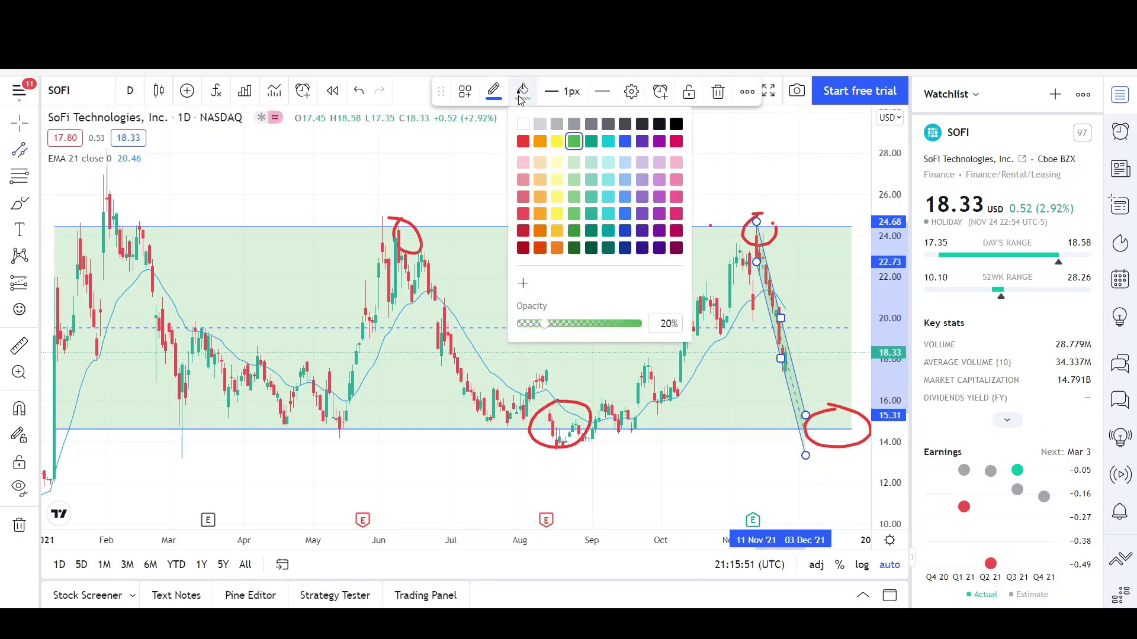
{"action": "left_click", "coordinate": [560, 161]}
{"action": "left_click", "coordinate": [610, 332]}
{"action": "scroll", "coordinate": [790, 365], "scroll_direction": "up", "scroll_amount": 3}
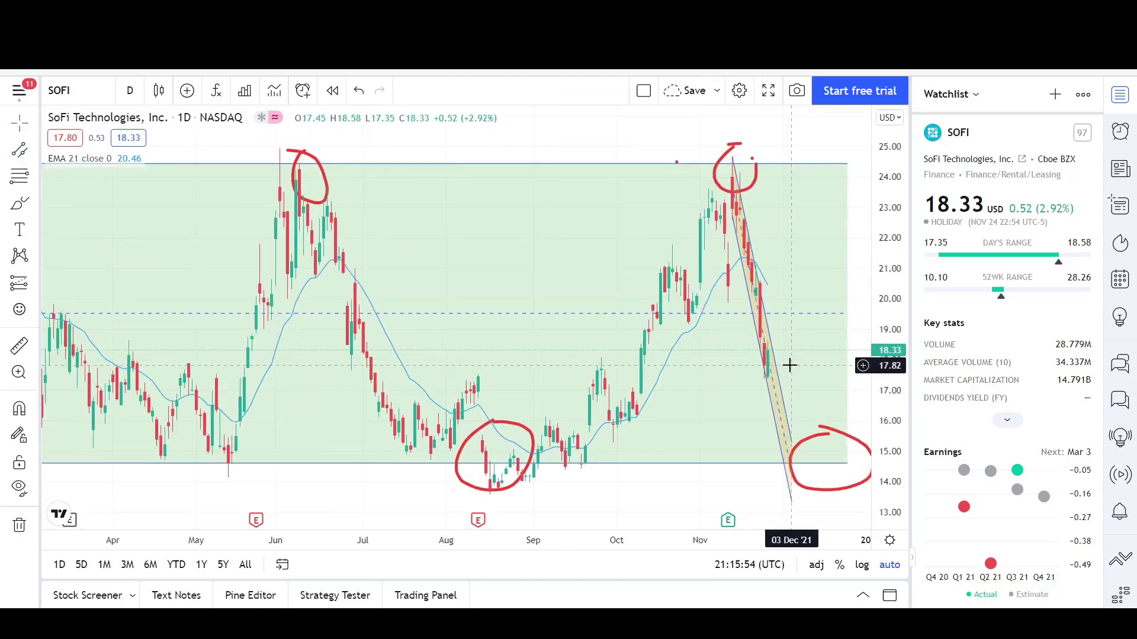
{"action": "scroll", "coordinate": [789, 365], "scroll_direction": "up", "scroll_amount": 2}
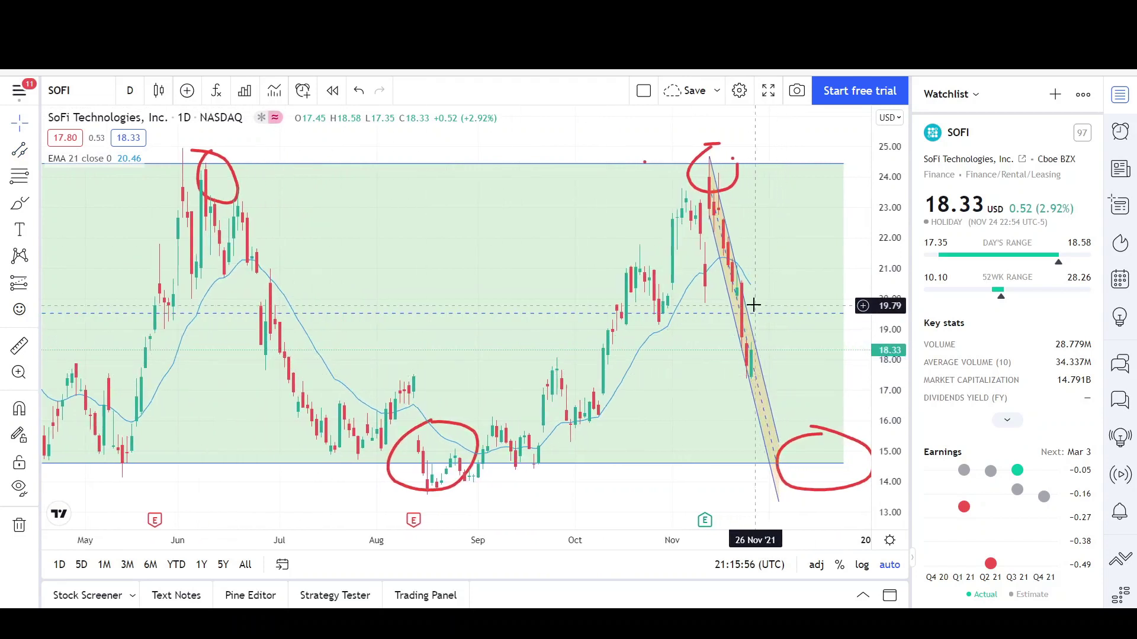
Step: Brush a red rebound, a short level near 20, and a drop to the lower-right circle
{"action": "left_click", "coordinate": [19, 204]}
{"action": "mouse_move", "coordinate": [740, 366]}
{"action": "left_mouse_down"}
{"action": "mouse_move", "coordinate": [744, 375]}
{"action": "mouse_move", "coordinate": [751, 316]}
{"action": "mouse_move", "coordinate": [768, 341]}
{"action": "mouse_move", "coordinate": [773, 288]}
{"action": "left_mouse_up"}
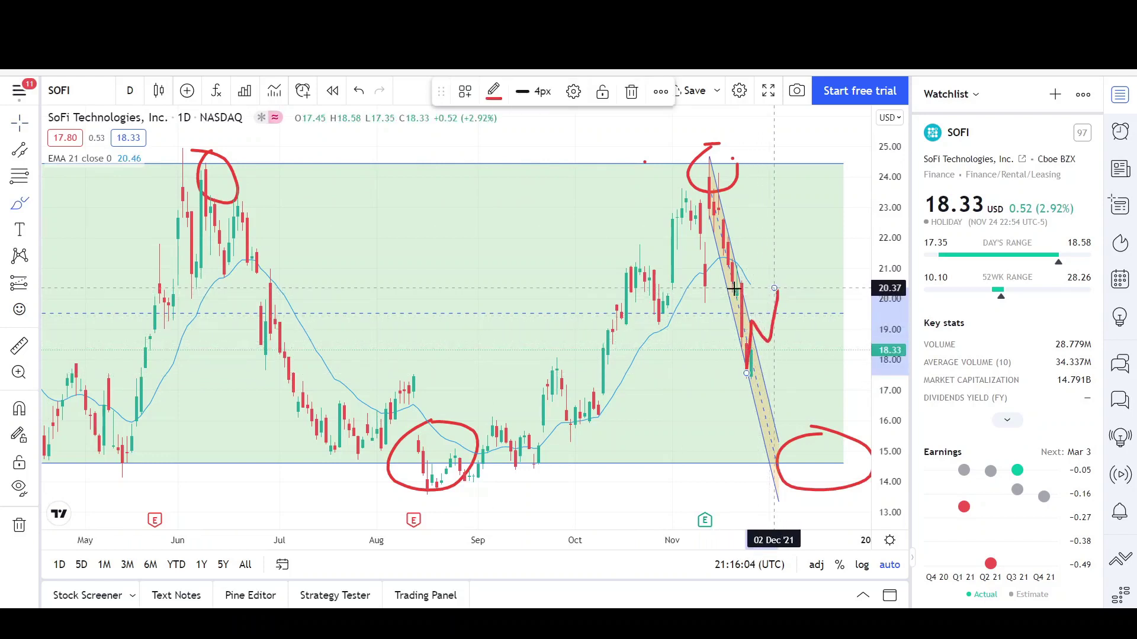
{"action": "left_click_drag", "start_coordinate": [698, 292], "coordinate": [806, 288]}
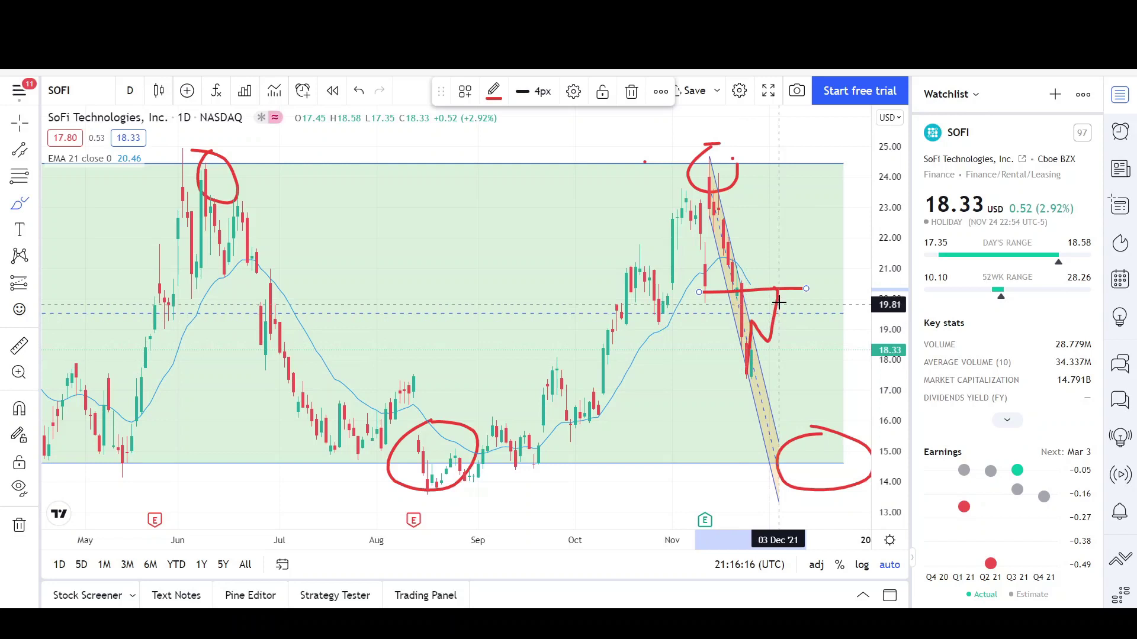
{"action": "left_click_drag", "start_coordinate": [776, 292], "coordinate": [842, 457]}
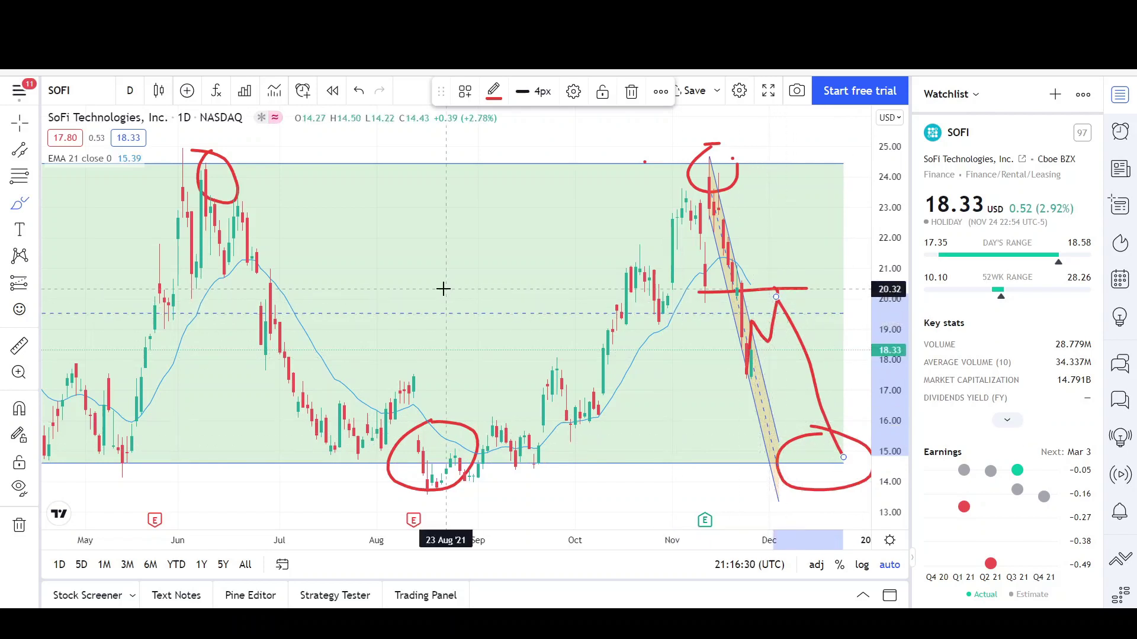
{"action": "scroll", "coordinate": [261, 343], "scroll_direction": "down", "scroll_amount": 3}
Step: Loop the late-June pullback in red and draw a red stroke down through it
{"action": "left_click_drag", "start_coordinate": [348, 307], "coordinate": [377, 258]}
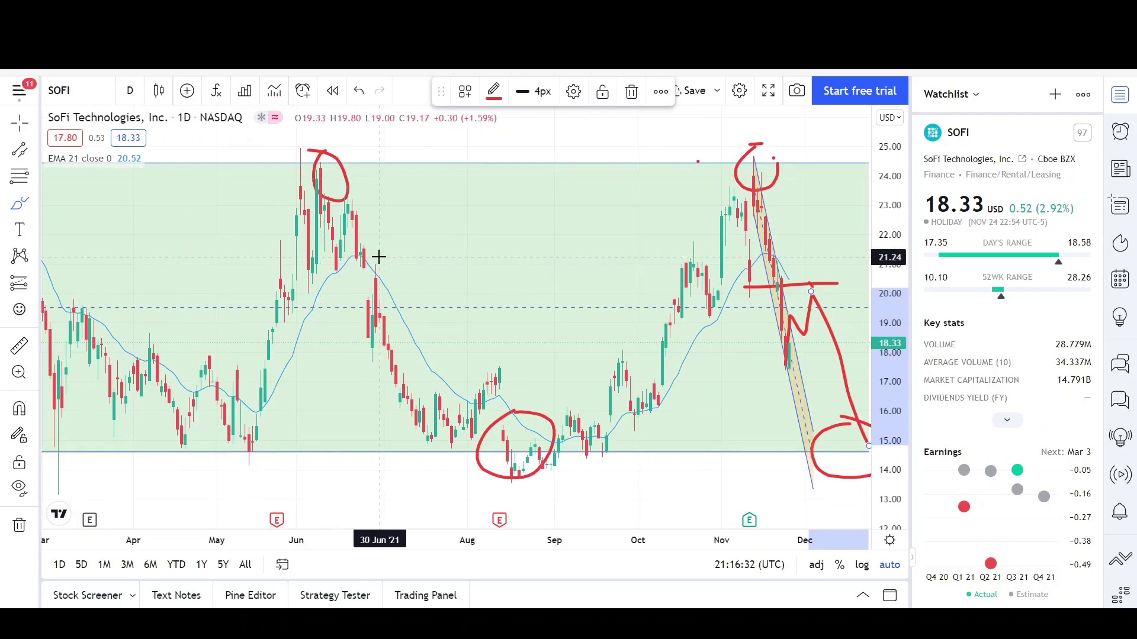
{"action": "left_click_drag", "start_coordinate": [380, 343], "coordinate": [378, 274]}
{"action": "scroll", "coordinate": [307, 337], "scroll_direction": "up", "scroll_amount": 2}
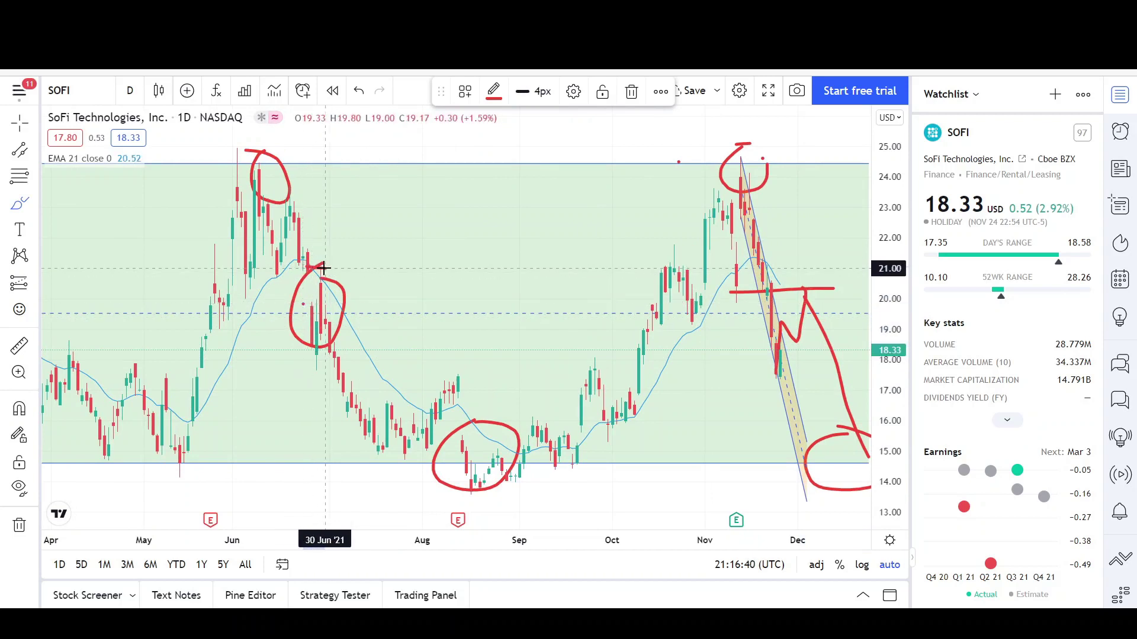
{"action": "left_click_drag", "start_coordinate": [325, 266], "coordinate": [332, 318]}
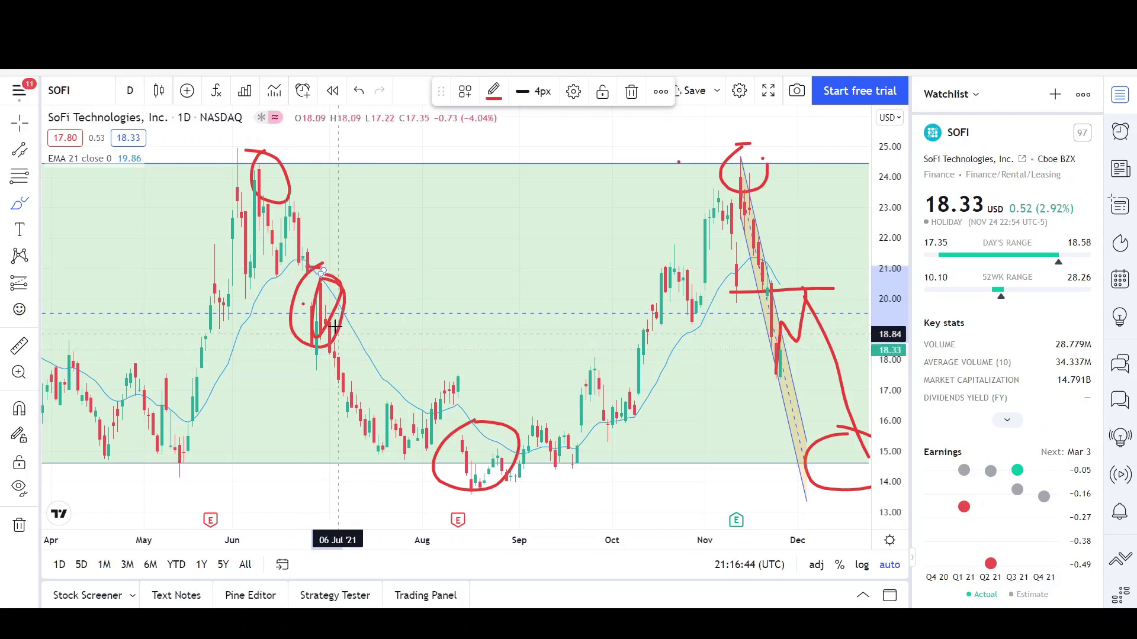
{"action": "scroll", "coordinate": [335, 324], "scroll_direction": "up", "scroll_amount": 2}
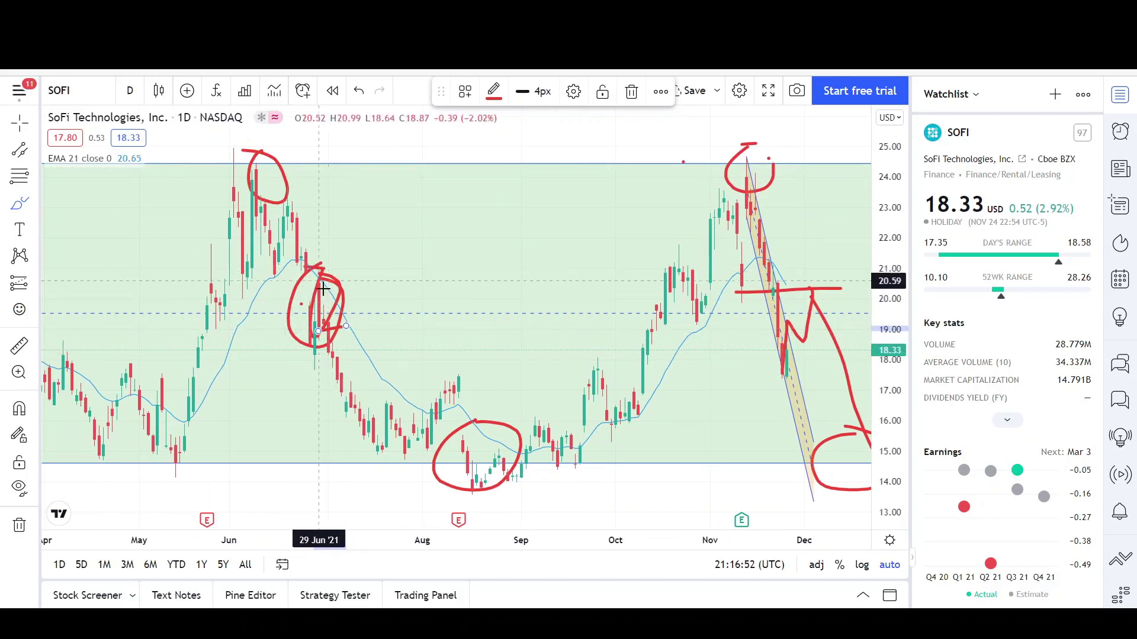
Step: Add a short red level above the pullback and a red drop to a new support circle near 15
{"action": "left_click_drag", "start_coordinate": [314, 267], "coordinate": [355, 266]}
{"action": "mouse_move", "coordinate": [347, 351]}
{"action": "left_mouse_down"}
{"action": "mouse_move", "coordinate": [391, 453]}
{"action": "mouse_move", "coordinate": [370, 473]}
{"action": "mouse_move", "coordinate": [430, 453]}
{"action": "left_mouse_up"}
{"action": "scroll", "coordinate": [807, 386], "scroll_direction": "up", "scroll_amount": 2}
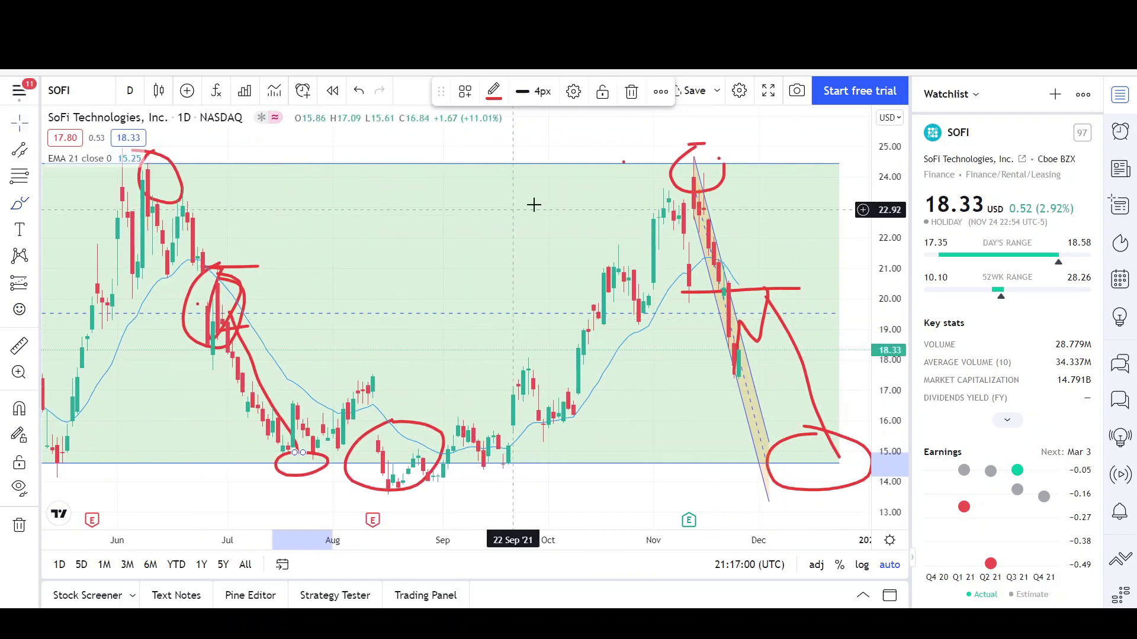
{"action": "left_click_drag", "start_coordinate": [740, 145], "coordinate": [669, 146]}
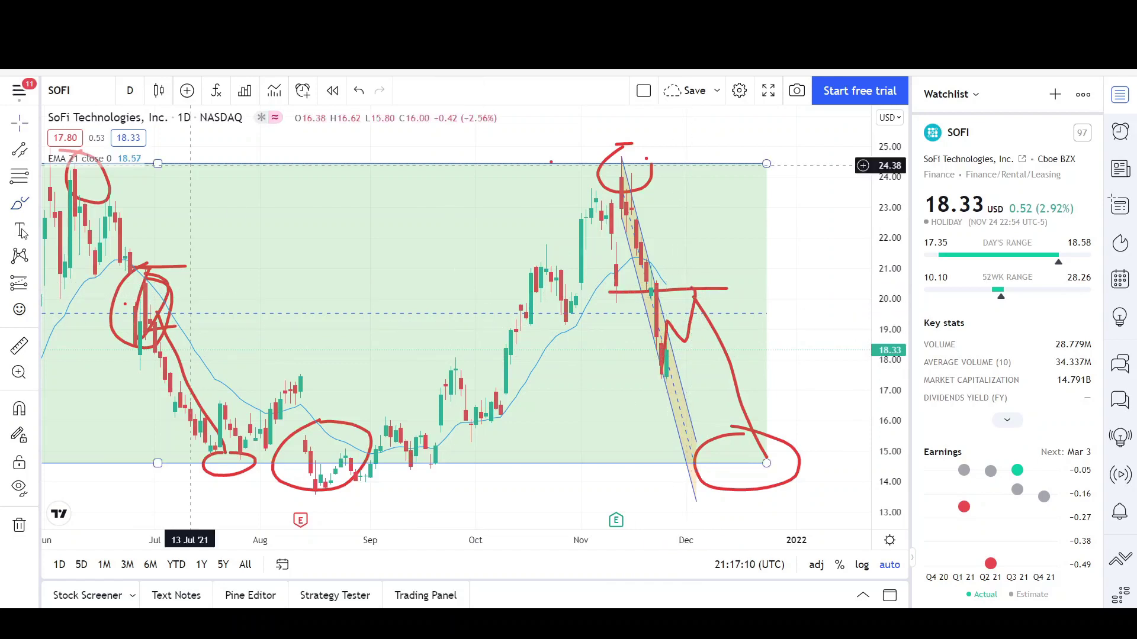
Step: Delete the earlier red zigzag stroke and red level line, and dismiss the ad popup
{"action": "left_click", "coordinate": [20, 208]}
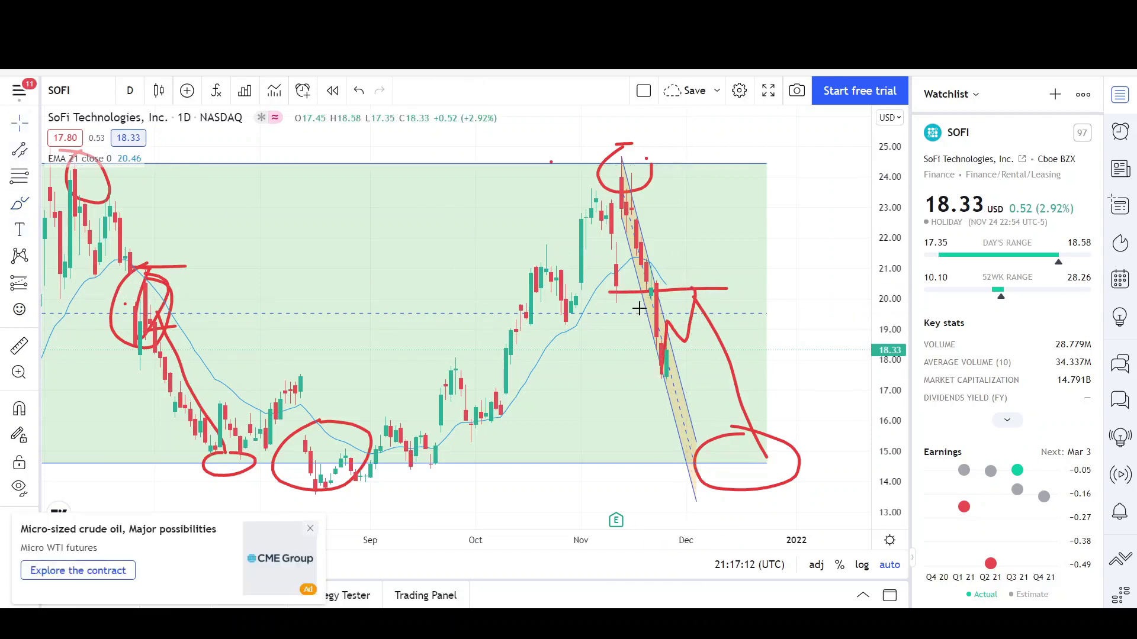
{"action": "left_click", "coordinate": [696, 305]}
{"action": "key", "text": "Delete"}
{"action": "left_click", "coordinate": [689, 292]}
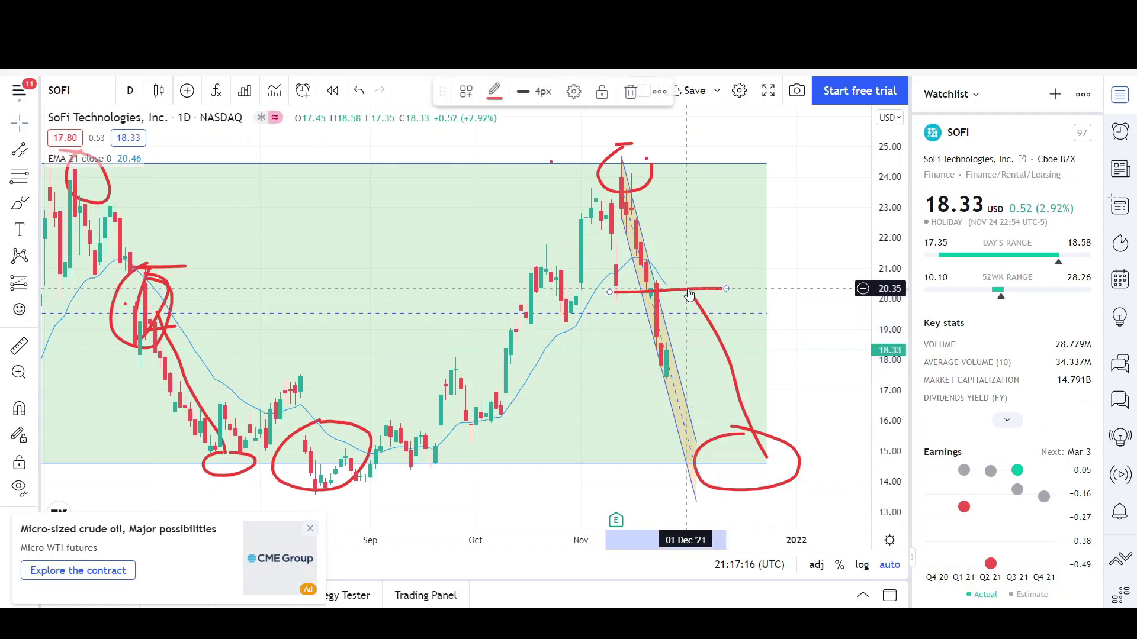
{"action": "key", "text": "Delete"}
{"action": "left_click", "coordinate": [311, 530]}
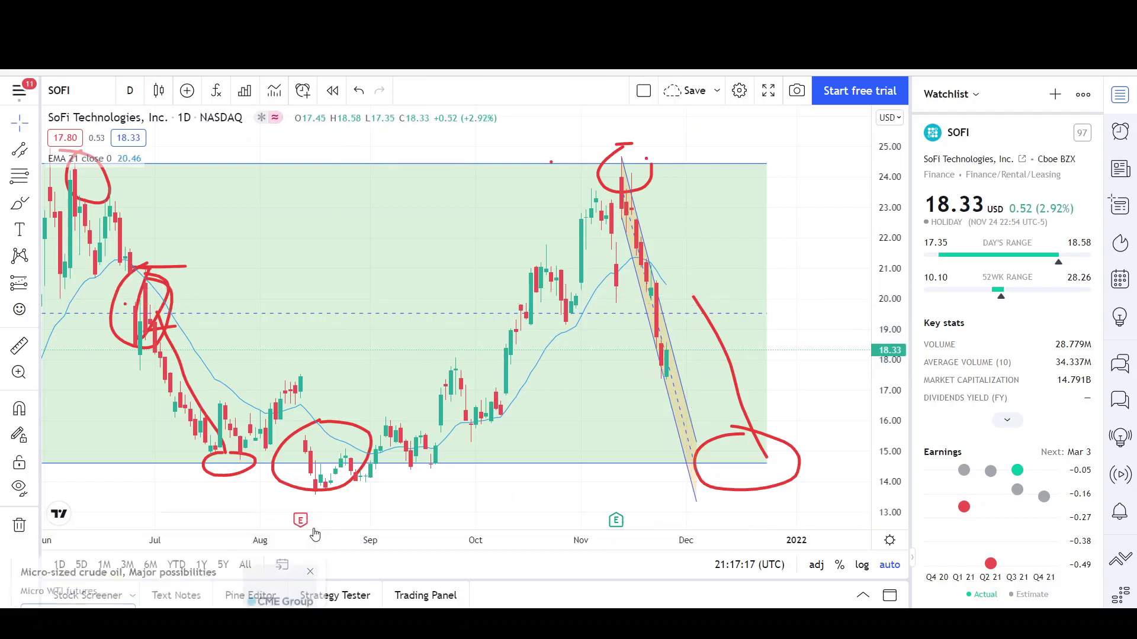
Step: Brush a new red peak and a red stroke rising to the range box top
{"action": "left_click", "coordinate": [19, 203]}
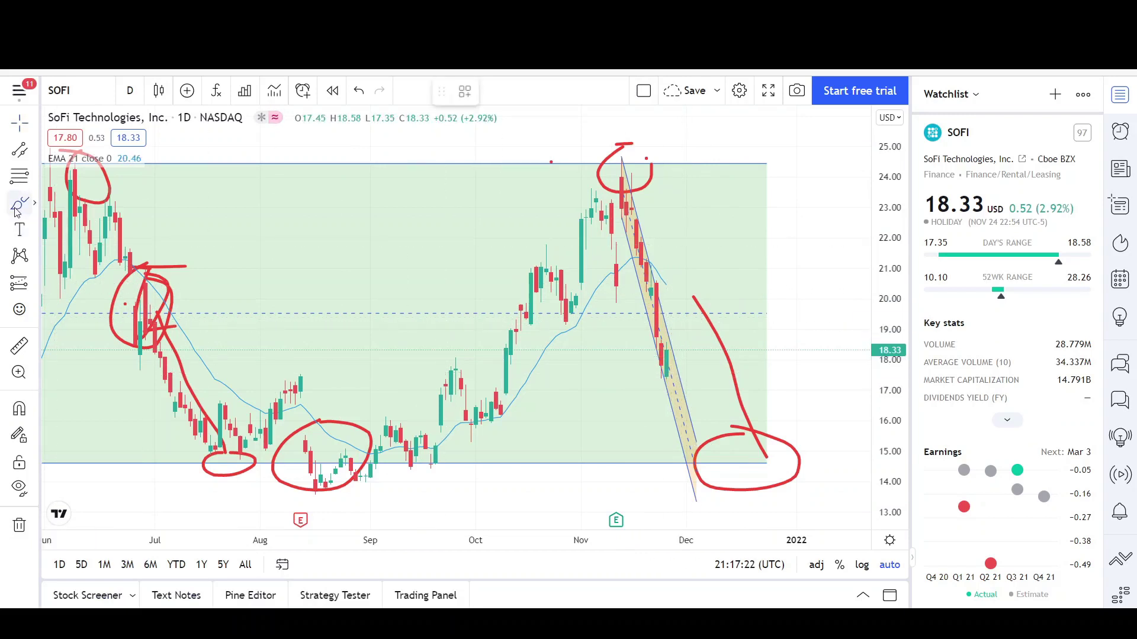
{"action": "left_click_drag", "start_coordinate": [661, 368], "coordinate": [701, 259]}
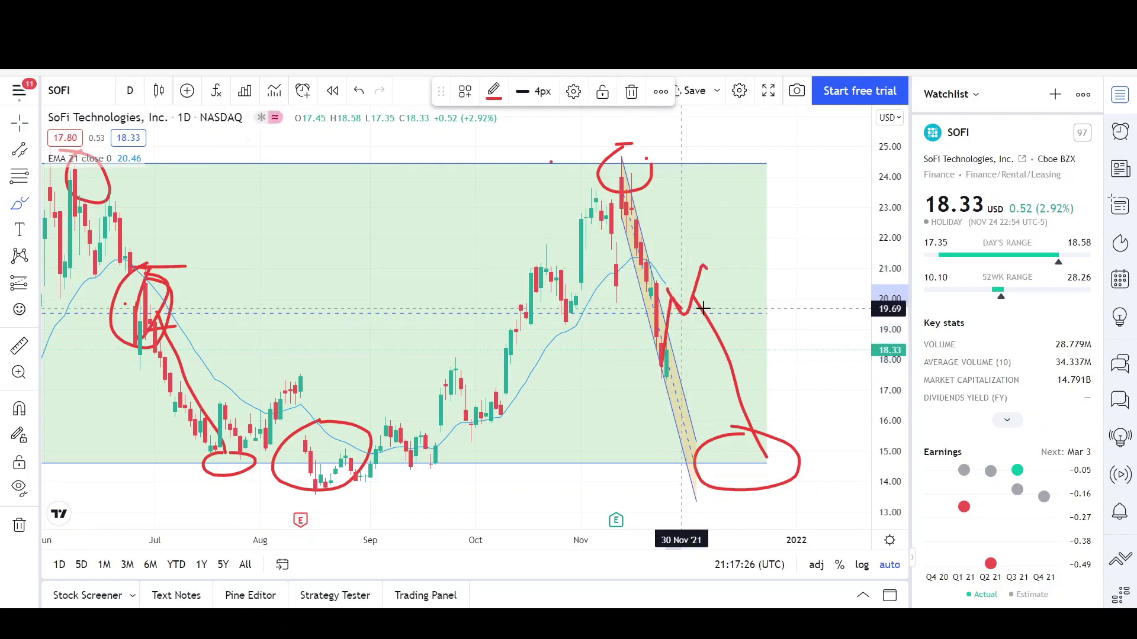
{"action": "left_click_drag", "start_coordinate": [711, 309], "coordinate": [728, 283]}
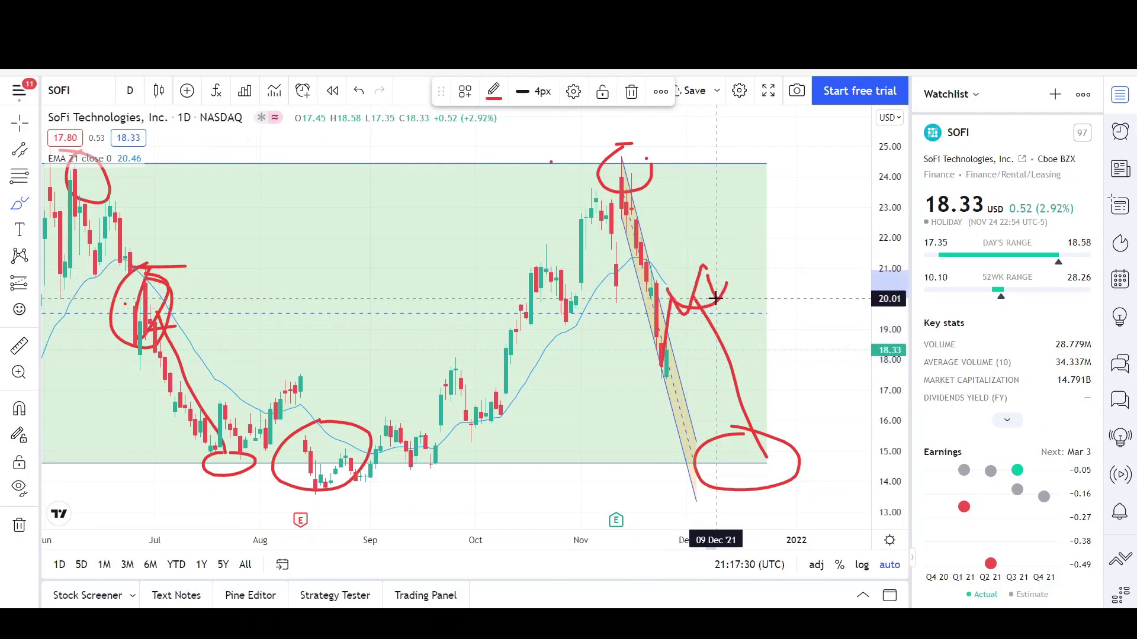
{"action": "left_click_drag", "start_coordinate": [716, 299], "coordinate": [742, 162]}
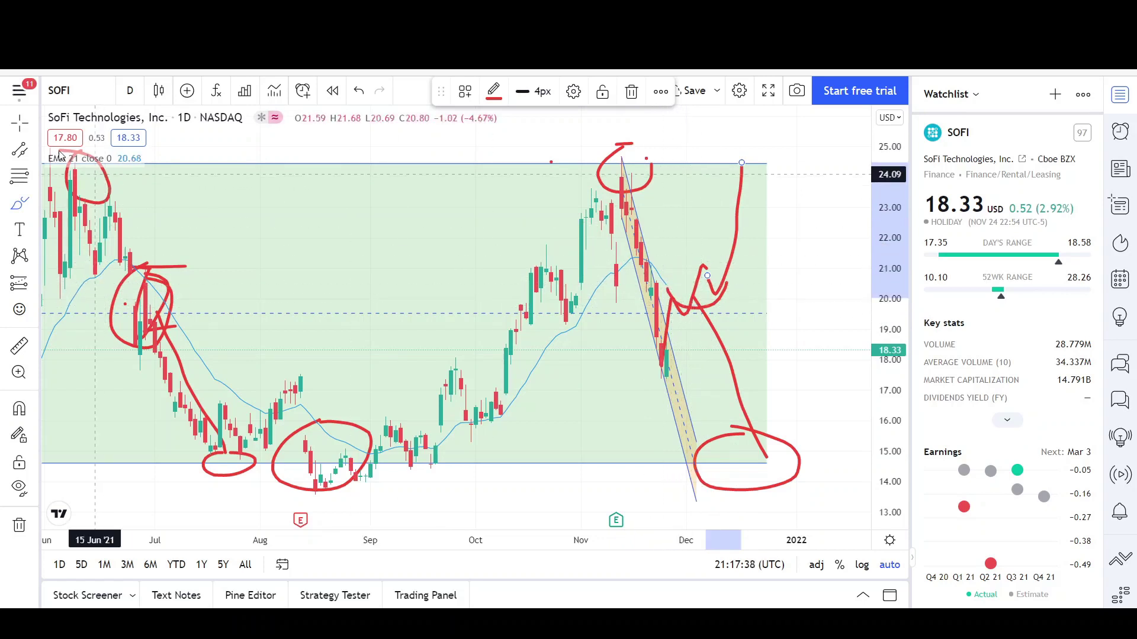
{"action": "left_click", "coordinate": [766, 254]}
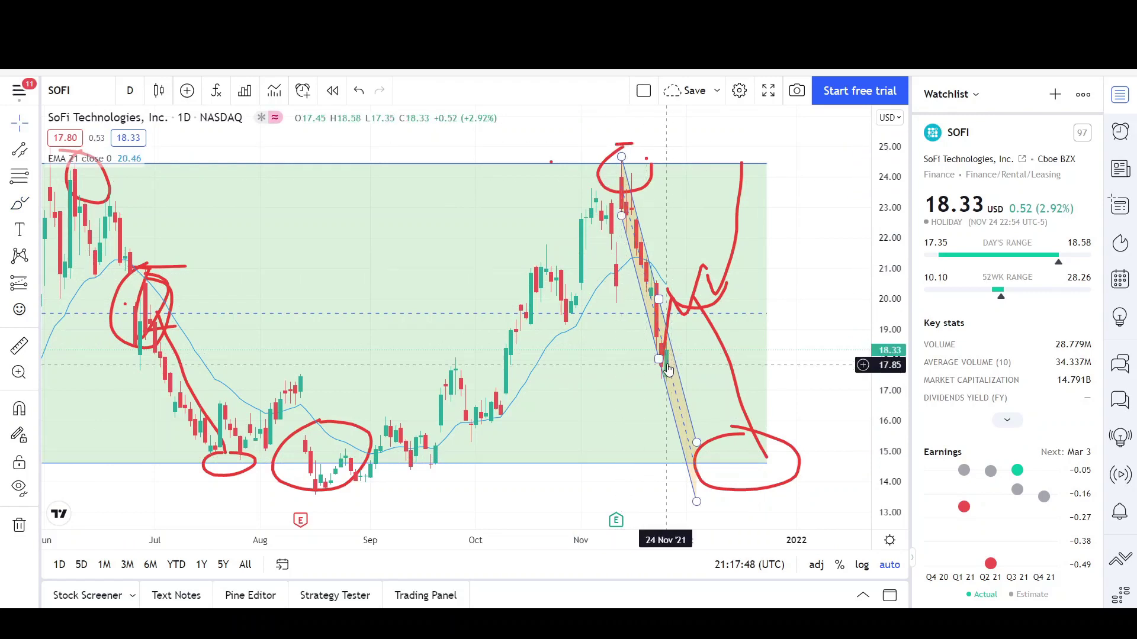
Step: Add a short red vertical mark in mid-December and a red horizontal line near 17.00
{"action": "scroll", "coordinate": [660, 349], "scroll_direction": "up", "scroll_amount": 3}
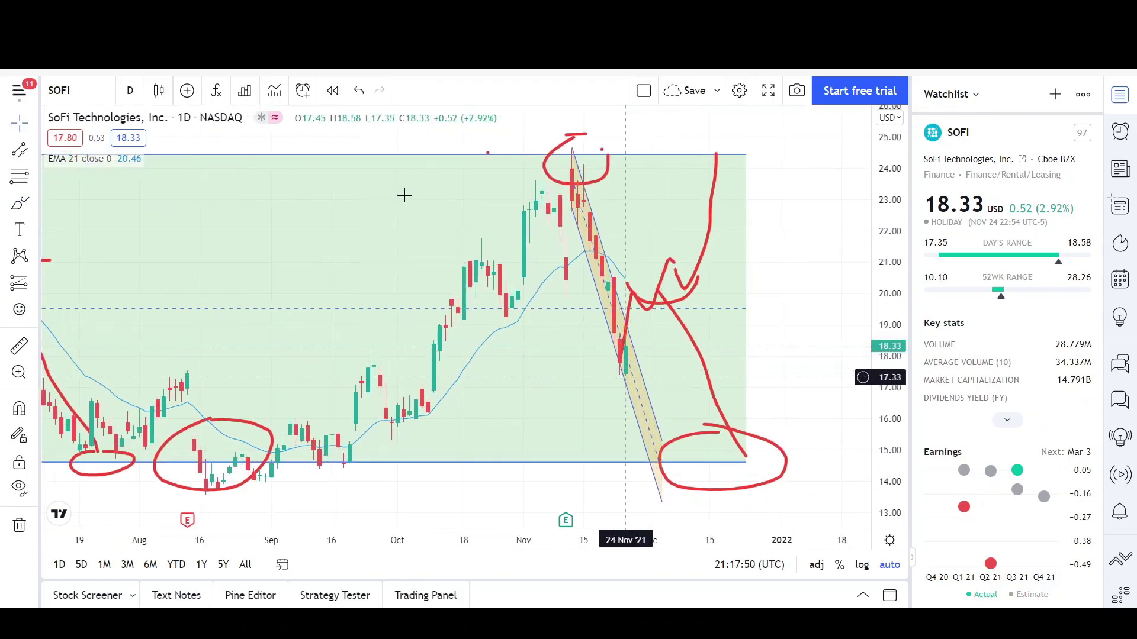
{"action": "left_click", "coordinate": [19, 204]}
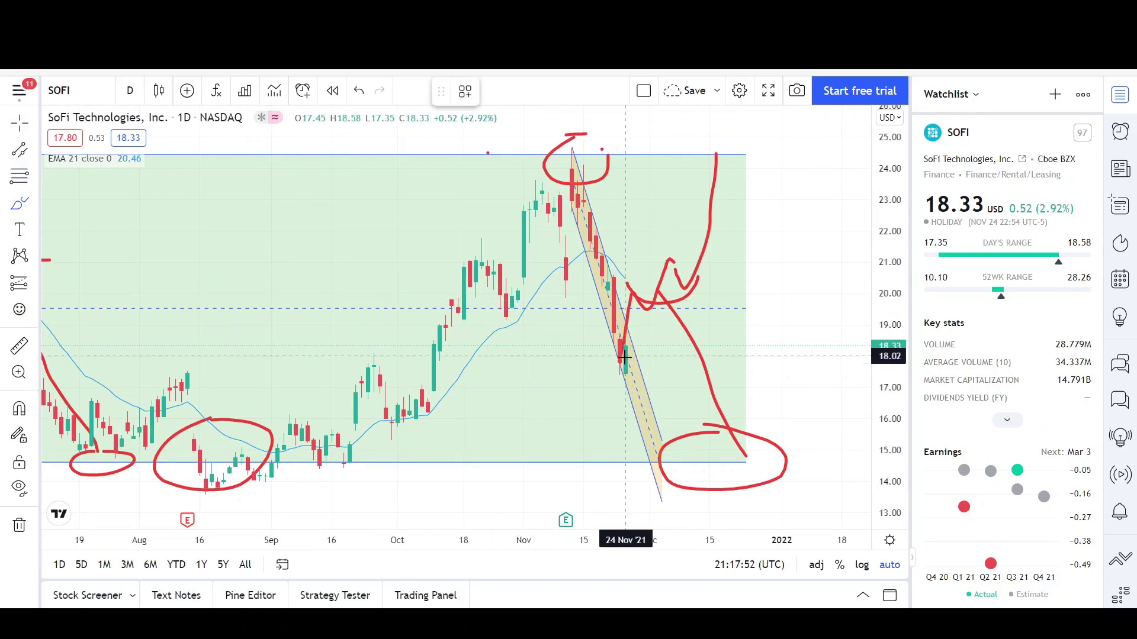
{"action": "left_click_drag", "start_coordinate": [703, 323], "coordinate": [701, 368]}
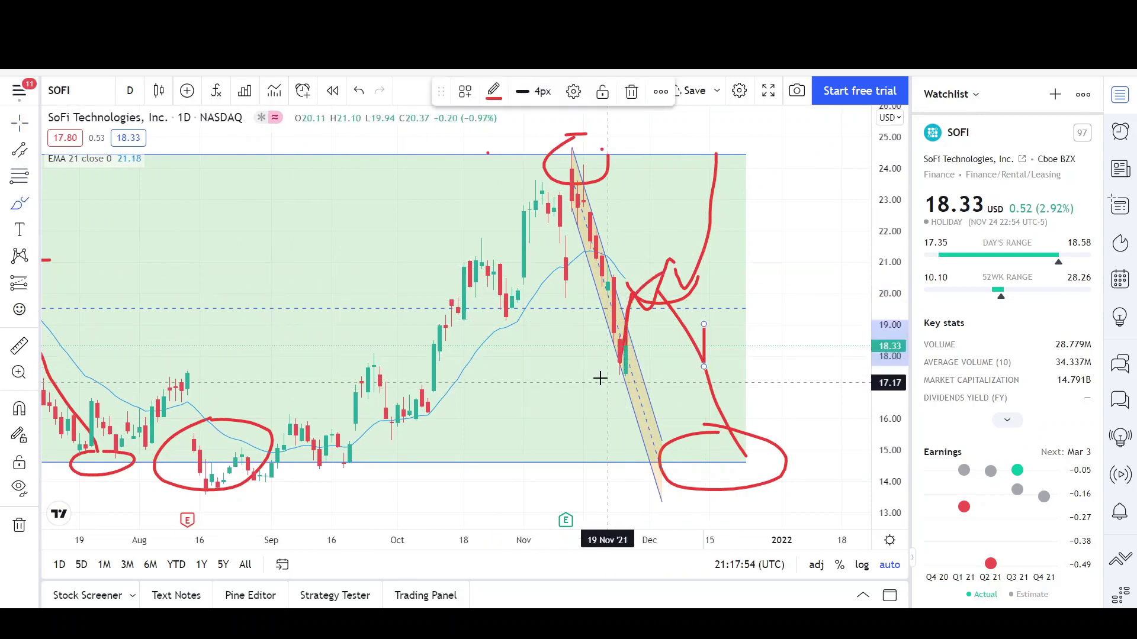
{"action": "left_click_drag", "start_coordinate": [608, 377], "coordinate": [782, 390]}
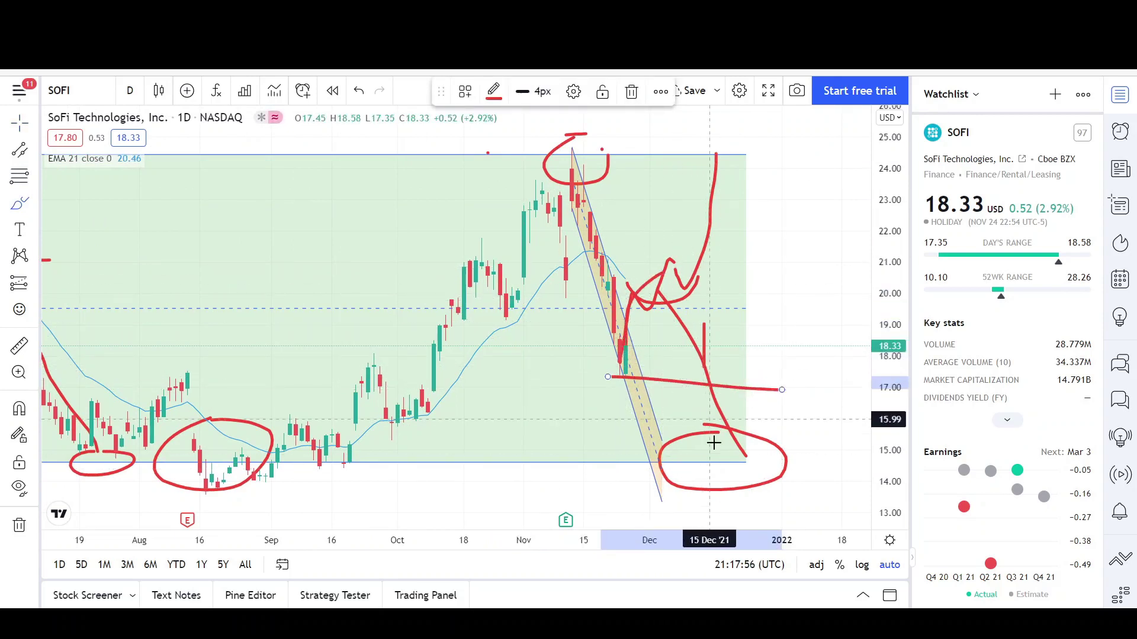
{"action": "scroll", "coordinate": [690, 382], "scroll_direction": "down", "scroll_amount": 3}
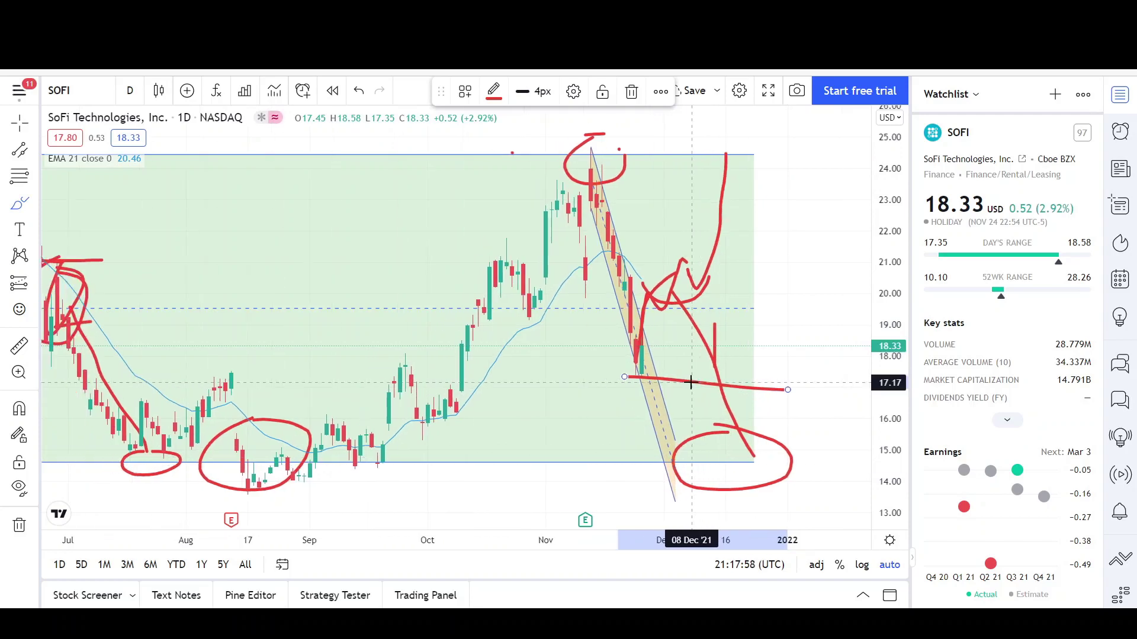
{"action": "scroll", "coordinate": [690, 383], "scroll_direction": "down", "scroll_amount": 3}
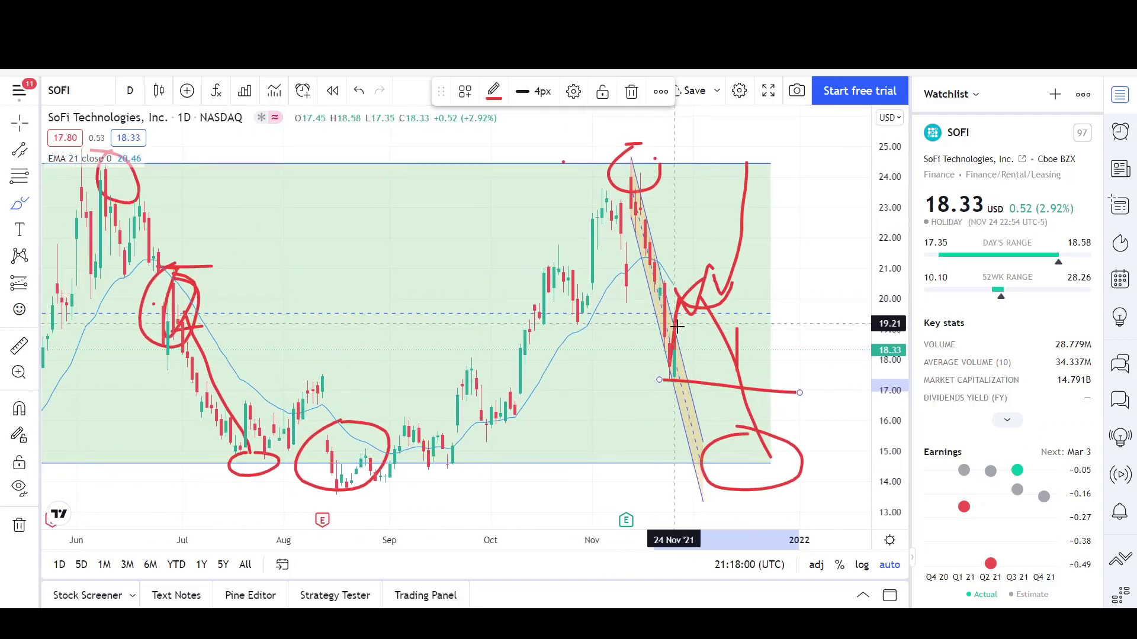
{"action": "scroll", "coordinate": [680, 318], "scroll_direction": "down", "scroll_amount": 3}
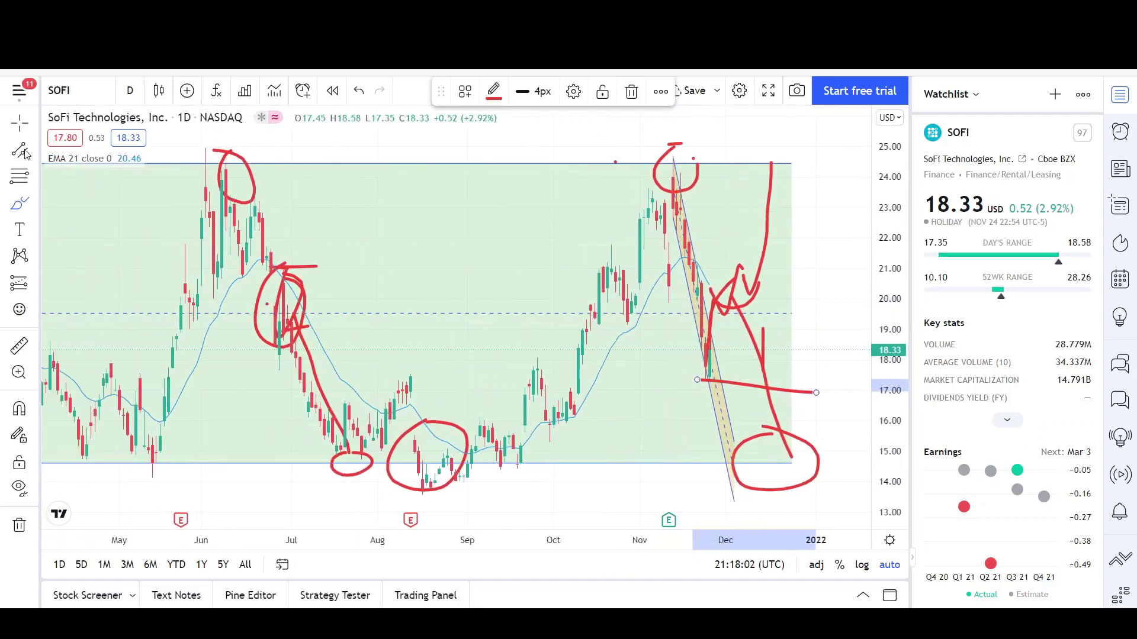
{"action": "left_click", "coordinate": [589, 459]}
Step: Draw a rising parallel channel from the September lows to the November highs
{"action": "left_click_drag", "start_coordinate": [529, 475], "coordinate": [717, 180]}
{"action": "left_click", "coordinate": [653, 181]}
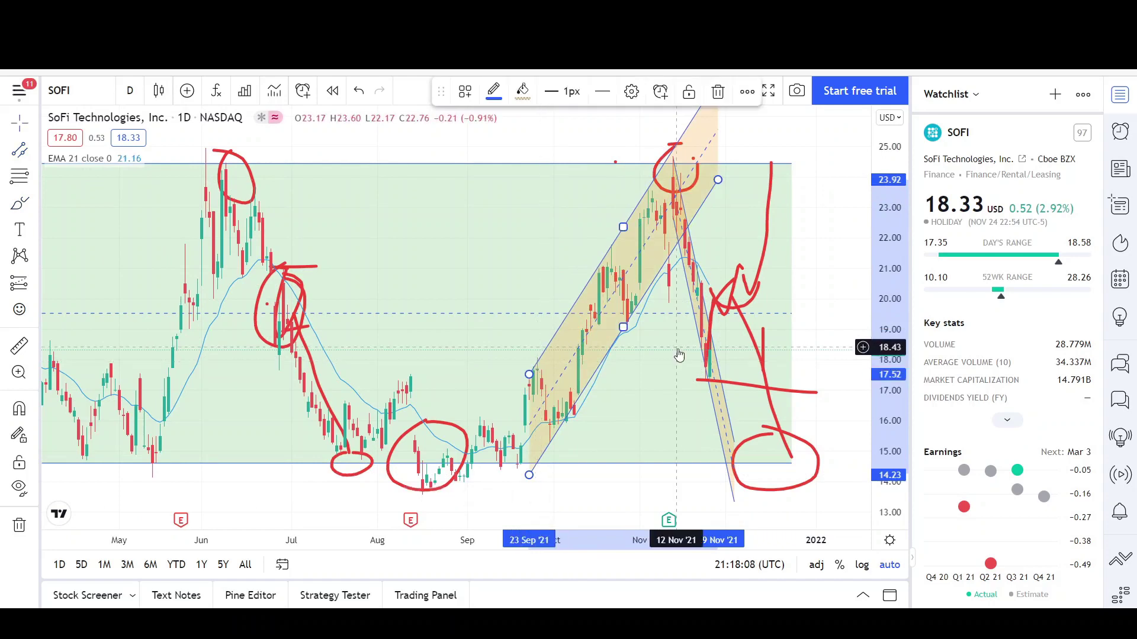
{"action": "scroll", "coordinate": [679, 354], "scroll_direction": "up", "scroll_amount": 3}
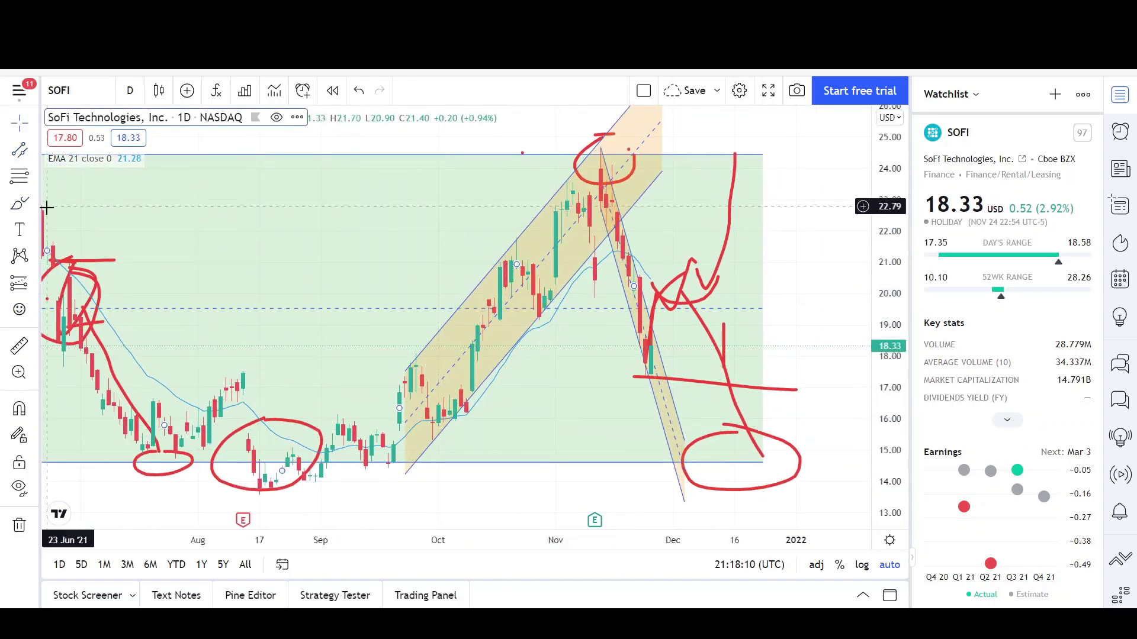
Step: Mark the November dip near 20–21 and the November peak with red circles, loops and a horizontal mark
{"action": "key", "text": "alt+b"}
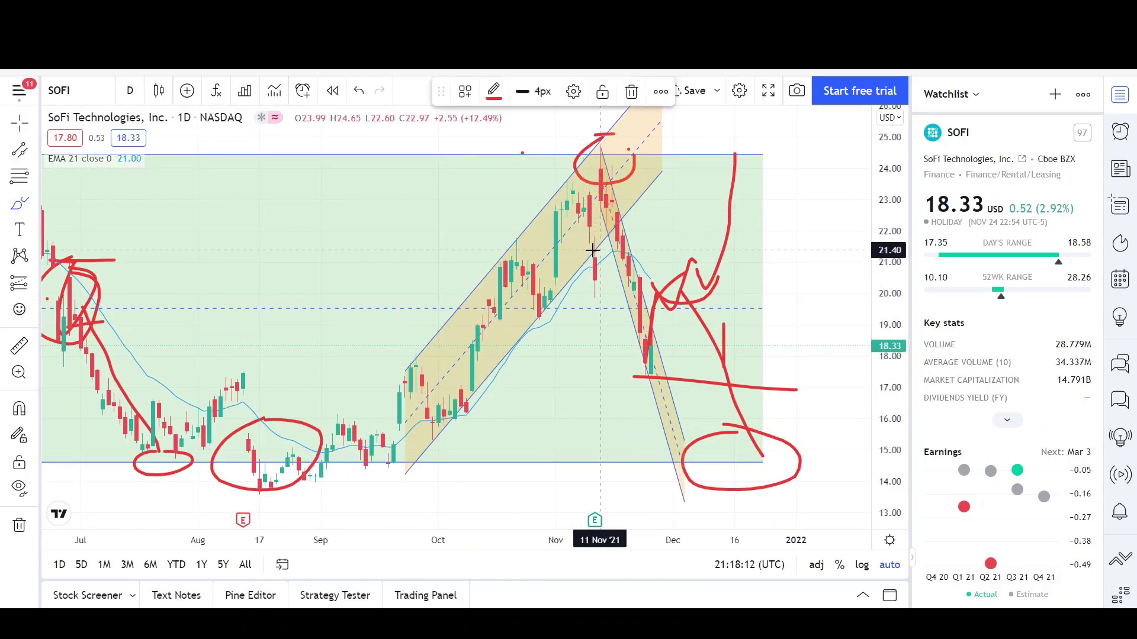
{"action": "mouse_move", "coordinate": [592, 250]}
{"action": "left_mouse_down"}
{"action": "mouse_move", "coordinate": [619, 286]}
{"action": "mouse_move", "coordinate": [589, 285]}
{"action": "left_mouse_up"}
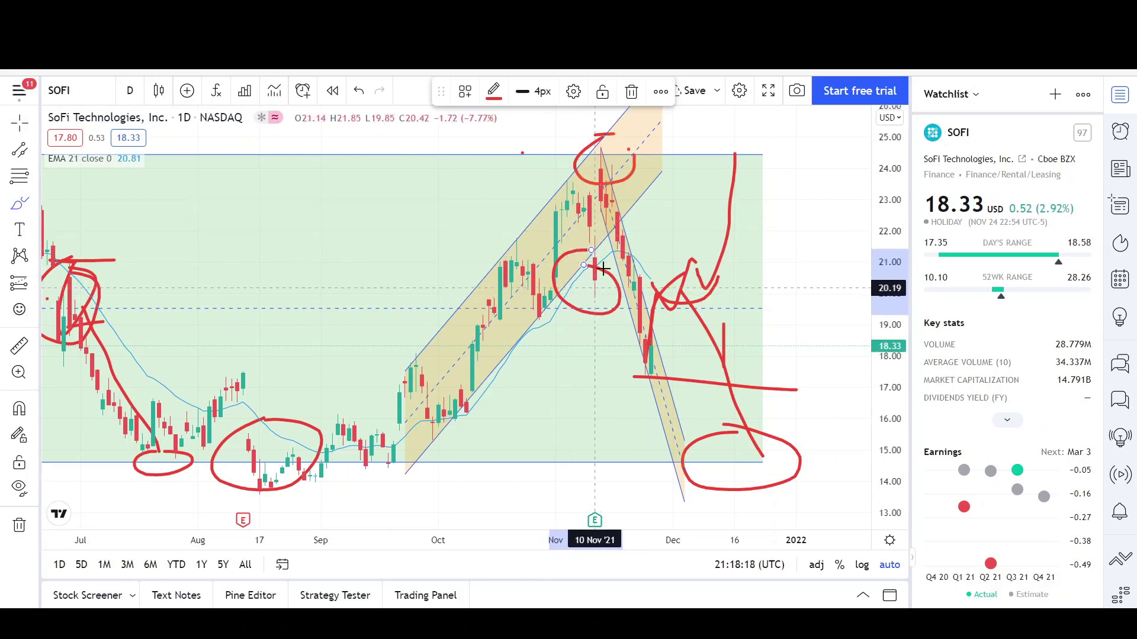
{"action": "scroll", "coordinate": [584, 271], "scroll_direction": "up", "scroll_amount": 1}
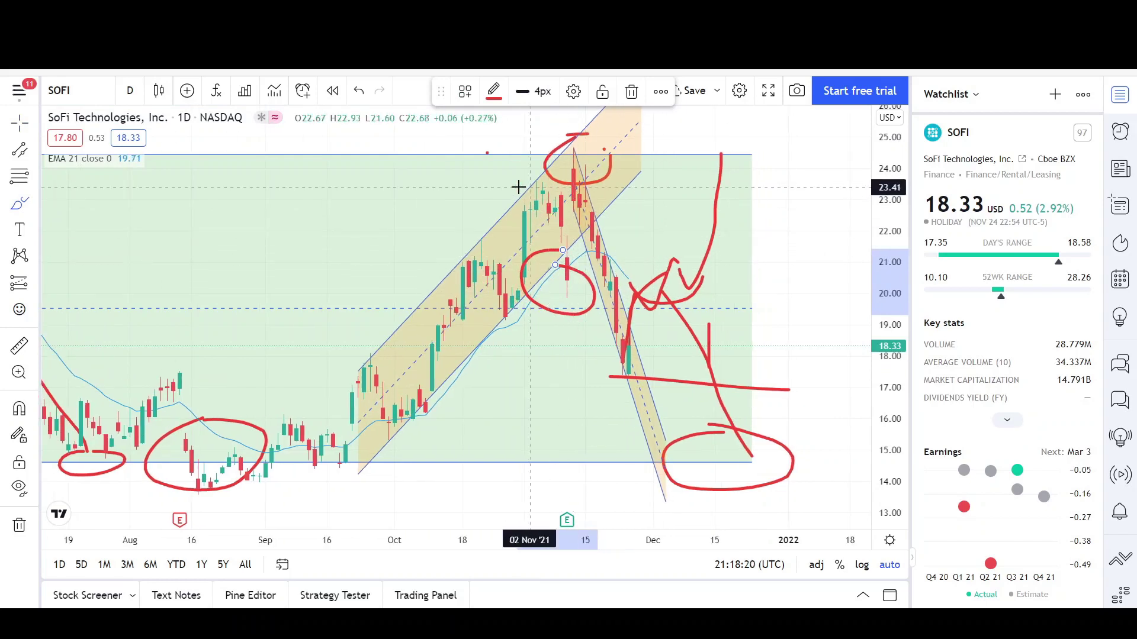
{"action": "left_click_drag", "start_coordinate": [537, 173], "coordinate": [548, 174]}
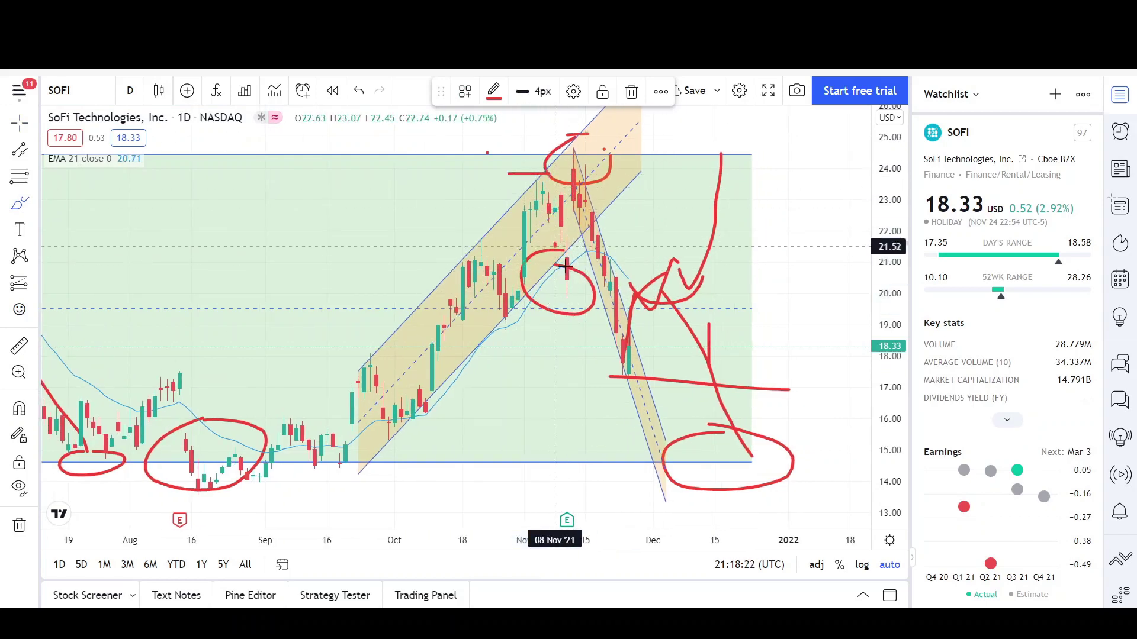
{"action": "mouse_move", "coordinate": [557, 246]}
{"action": "left_mouse_down"}
{"action": "mouse_move", "coordinate": [598, 269]}
{"action": "mouse_move", "coordinate": [610, 165]}
{"action": "left_mouse_up"}
{"action": "left_click_drag", "start_coordinate": [519, 179], "coordinate": [607, 175]}
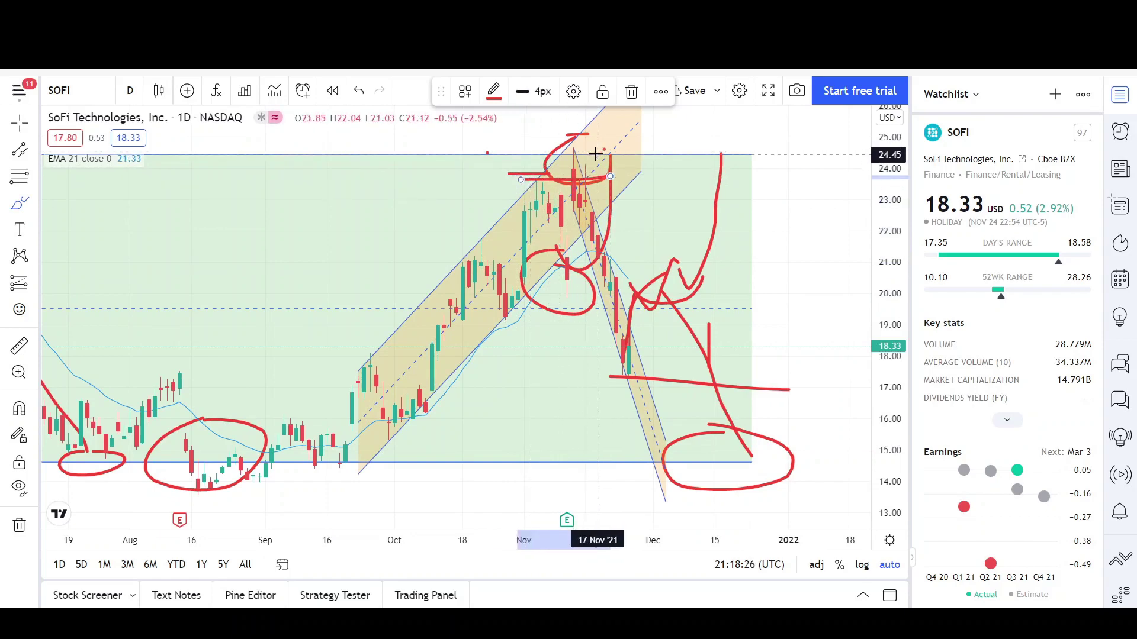
{"action": "scroll", "coordinate": [595, 154], "scroll_direction": "down", "scroll_amount": 2}
{"action": "scroll", "coordinate": [610, 171], "scroll_direction": "down", "scroll_amount": 2}
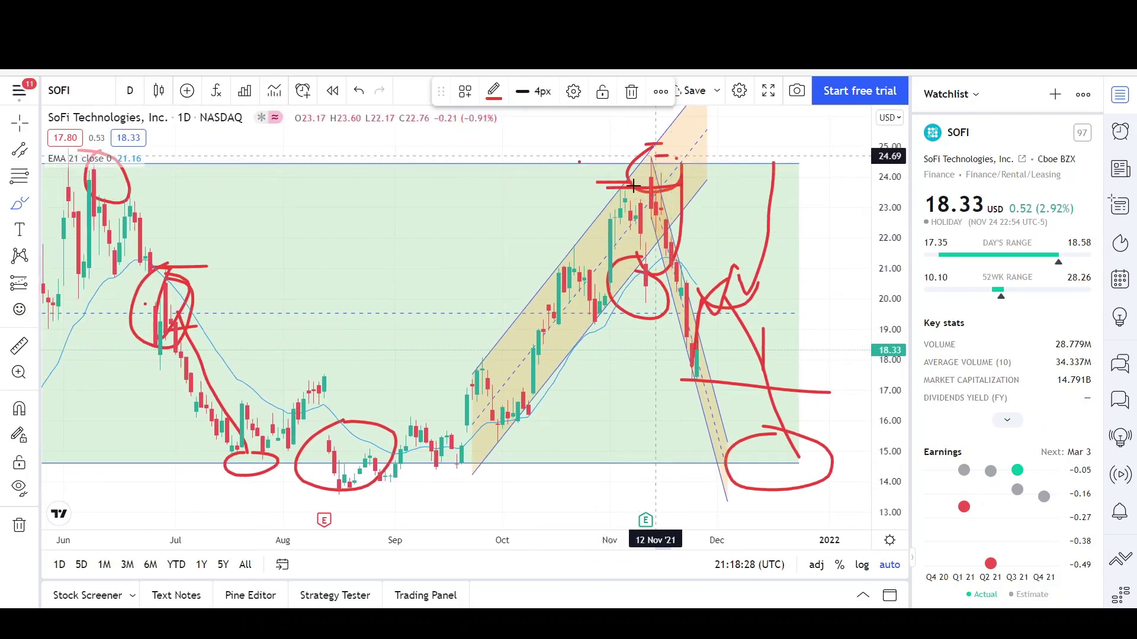
{"action": "left_click_drag", "start_coordinate": [633, 186], "coordinate": [646, 156]}
{"action": "scroll", "coordinate": [646, 173], "scroll_direction": "down", "scroll_amount": 1}
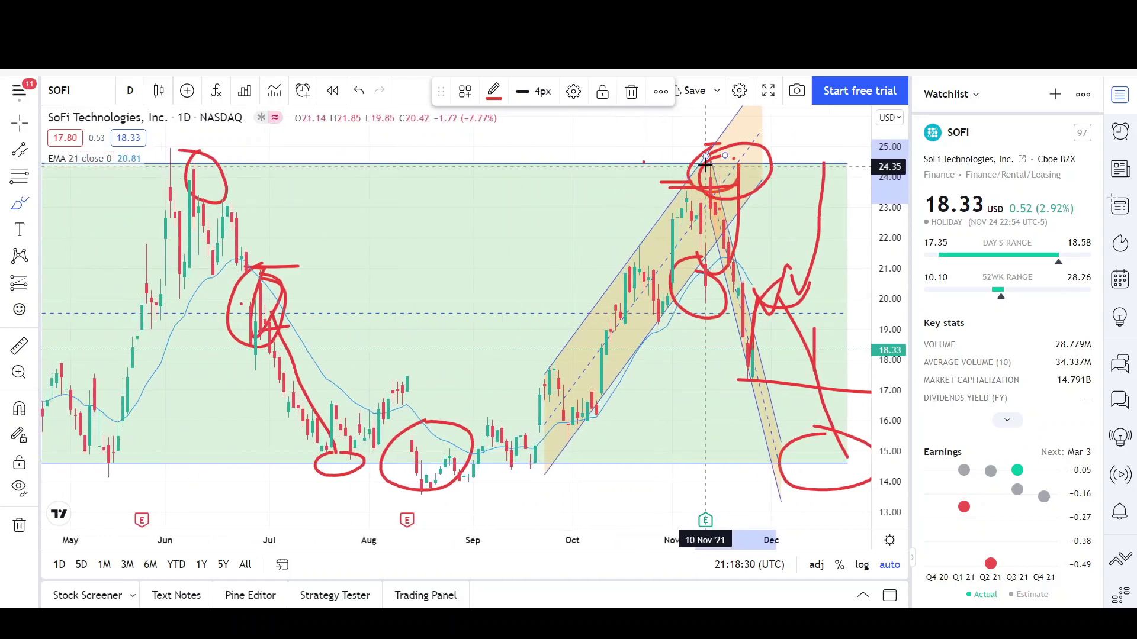
{"action": "scroll", "coordinate": [705, 222], "scroll_direction": "up", "scroll_amount": 2}
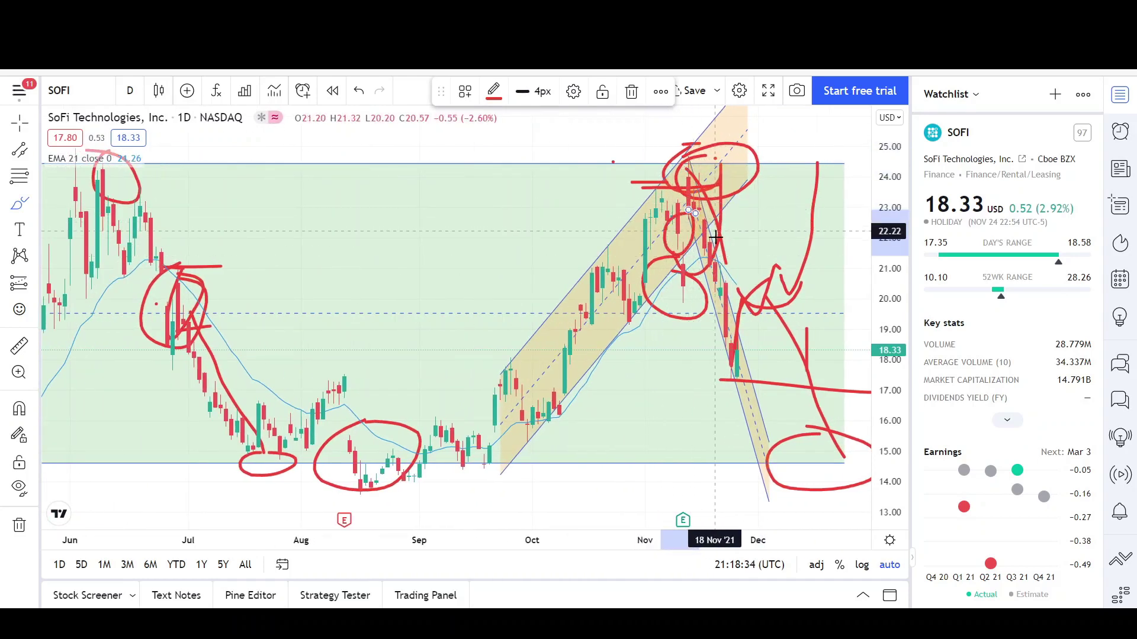
{"action": "scroll", "coordinate": [720, 355], "scroll_direction": "up", "scroll_amount": 1}
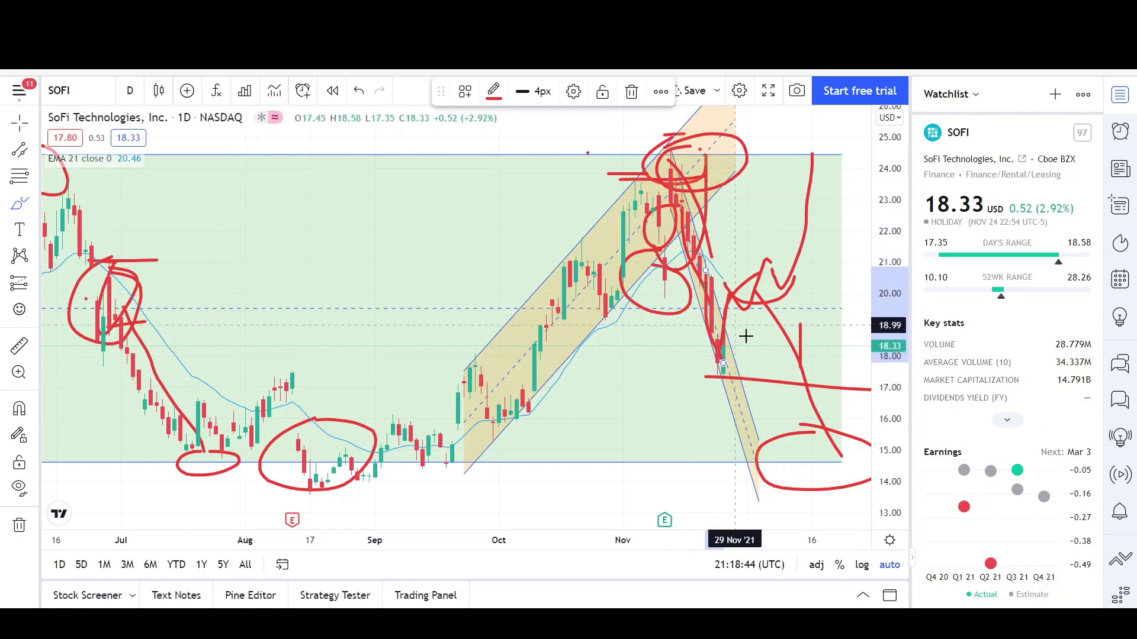
Step: Extend the descending channel lower and brush a red stroke down to the range bottom
{"action": "mouse_move", "coordinate": [728, 355]}
{"action": "left_mouse_down"}
{"action": "mouse_move", "coordinate": [723, 394]}
{"action": "mouse_move", "coordinate": [762, 509]}
{"action": "mouse_move", "coordinate": [710, 327]}
{"action": "left_mouse_up"}
{"action": "left_click", "coordinate": [399, 226]}
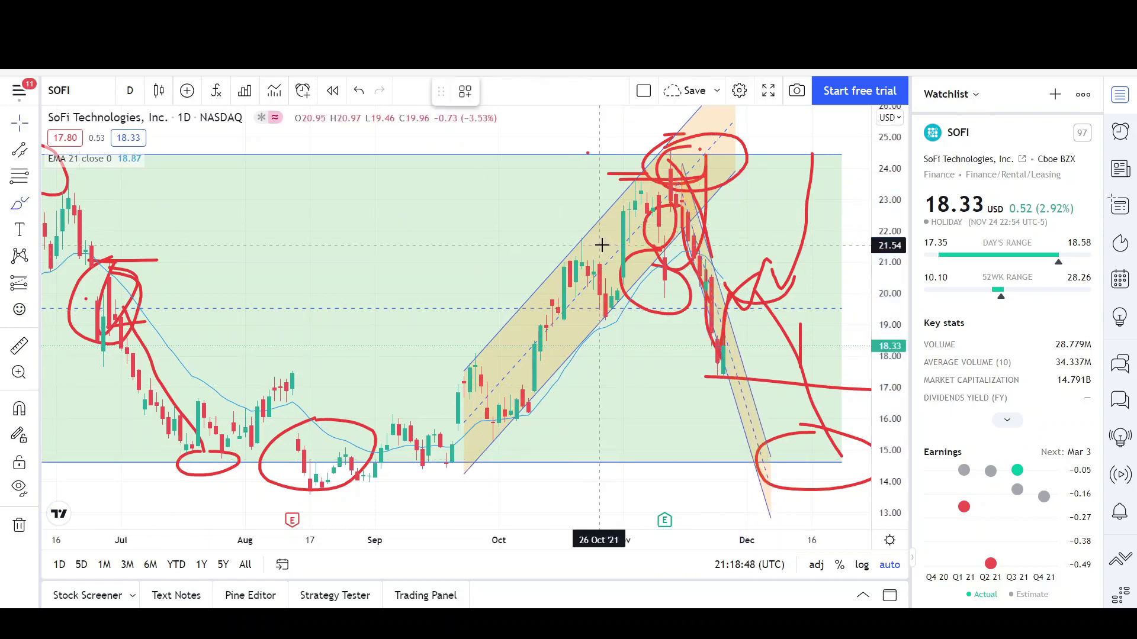
{"action": "left_click_drag", "start_coordinate": [679, 184], "coordinate": [733, 456]}
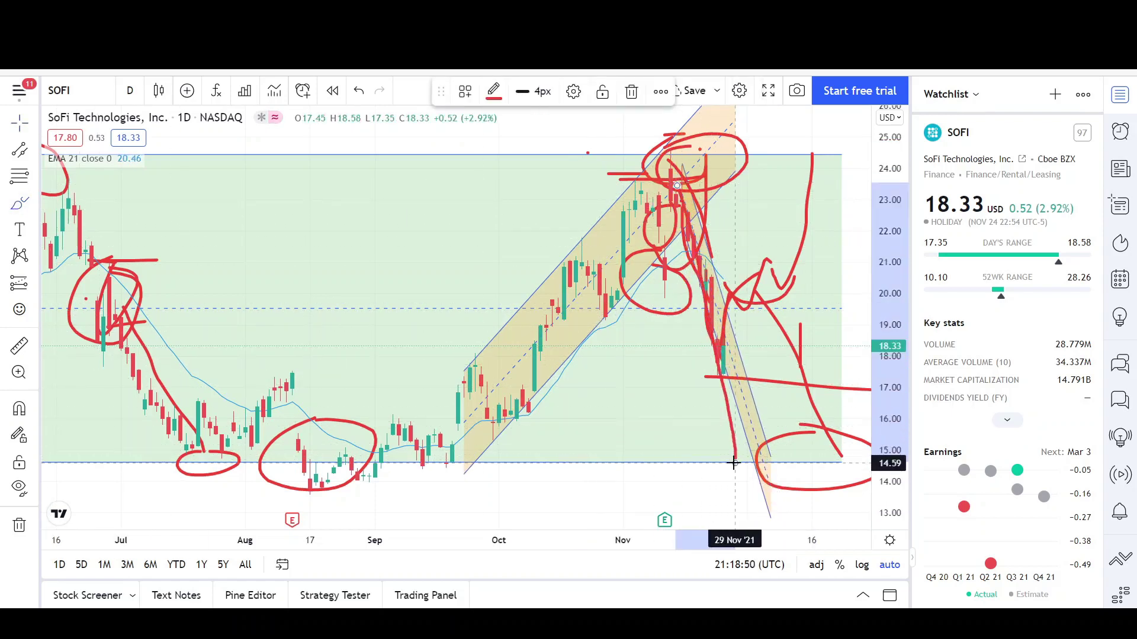
{"action": "scroll", "coordinate": [787, 329], "scroll_direction": "right", "scroll_amount": 2}
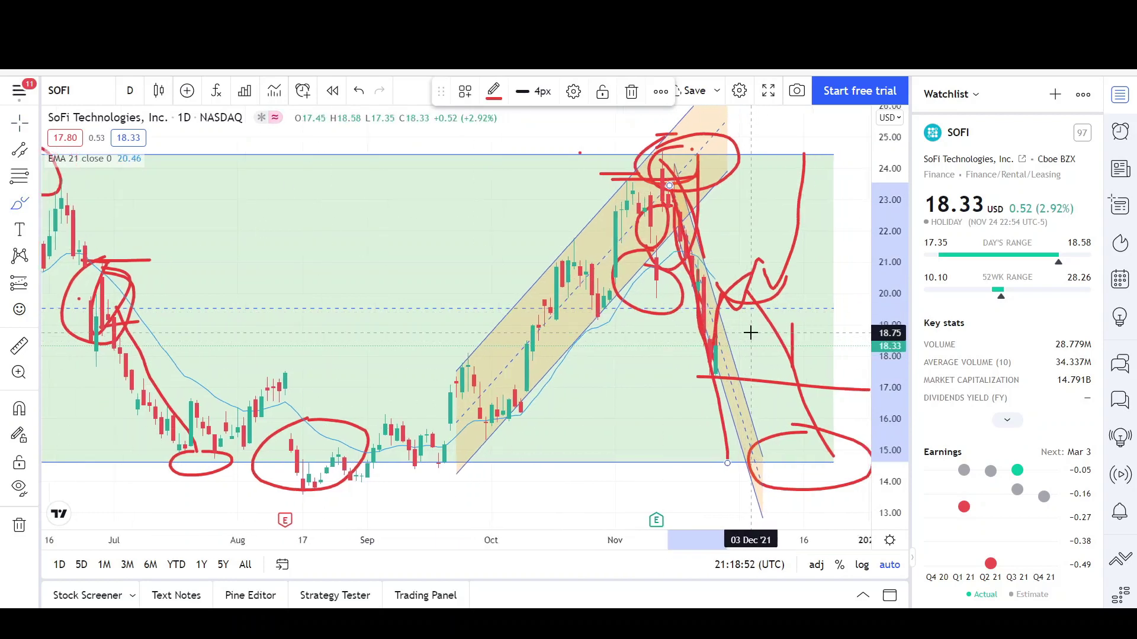
{"action": "scroll", "coordinate": [750, 333], "scroll_direction": "right", "scroll_amount": 3}
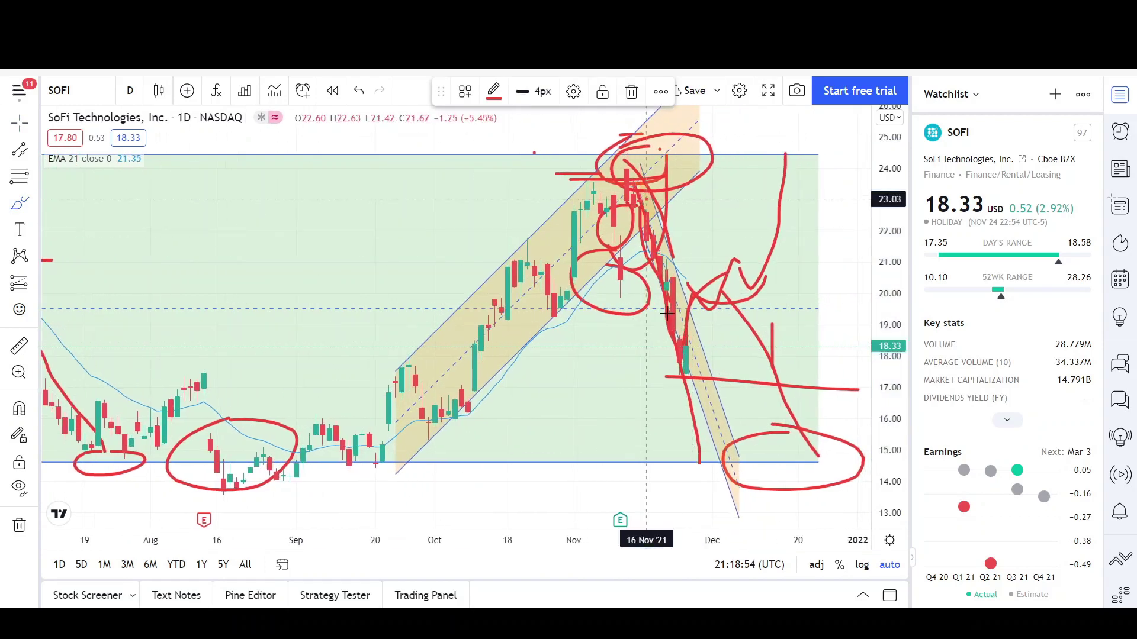
{"action": "scroll", "coordinate": [699, 340], "scroll_direction": "left", "scroll_amount": 3}
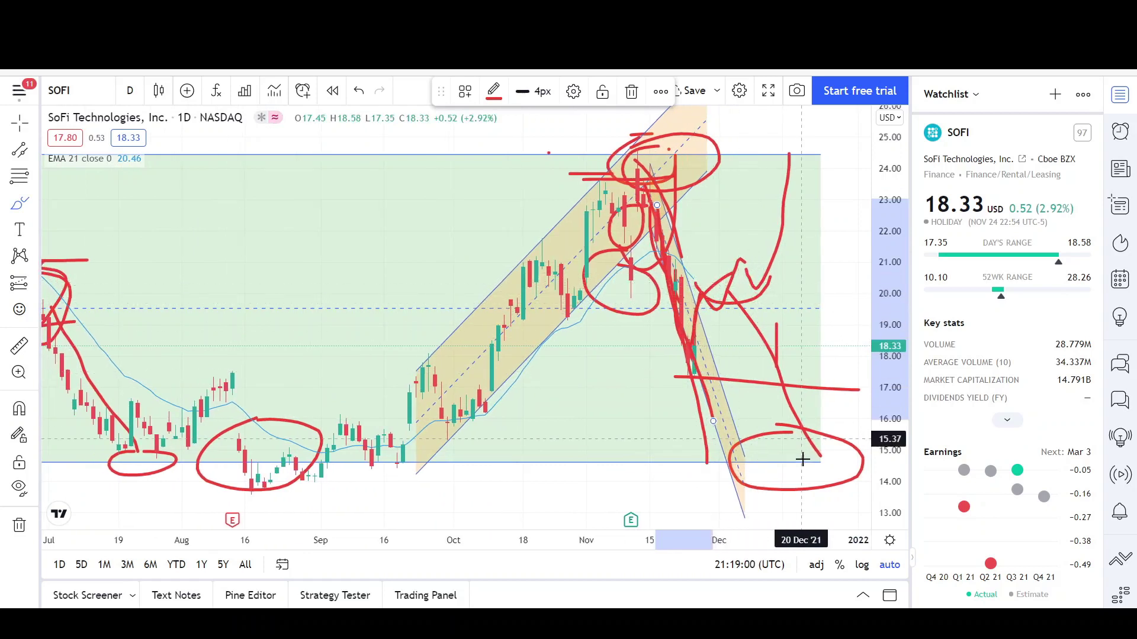
{"action": "scroll", "coordinate": [802, 461], "scroll_direction": "left", "scroll_amount": 5}
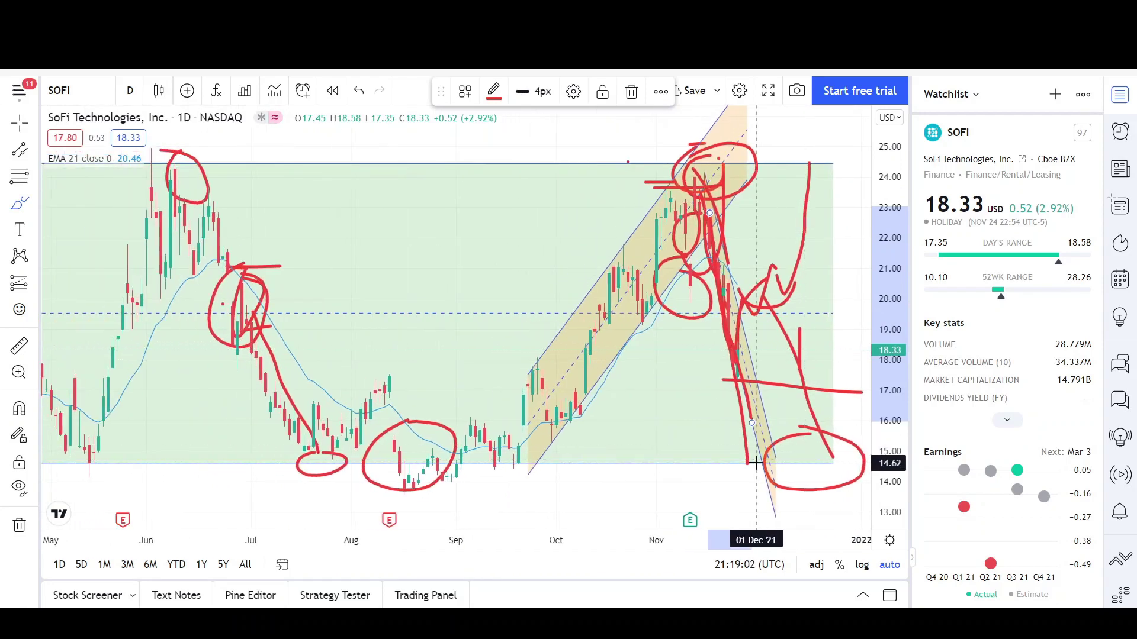
{"action": "scroll", "coordinate": [756, 462], "scroll_direction": "down", "scroll_amount": 1}
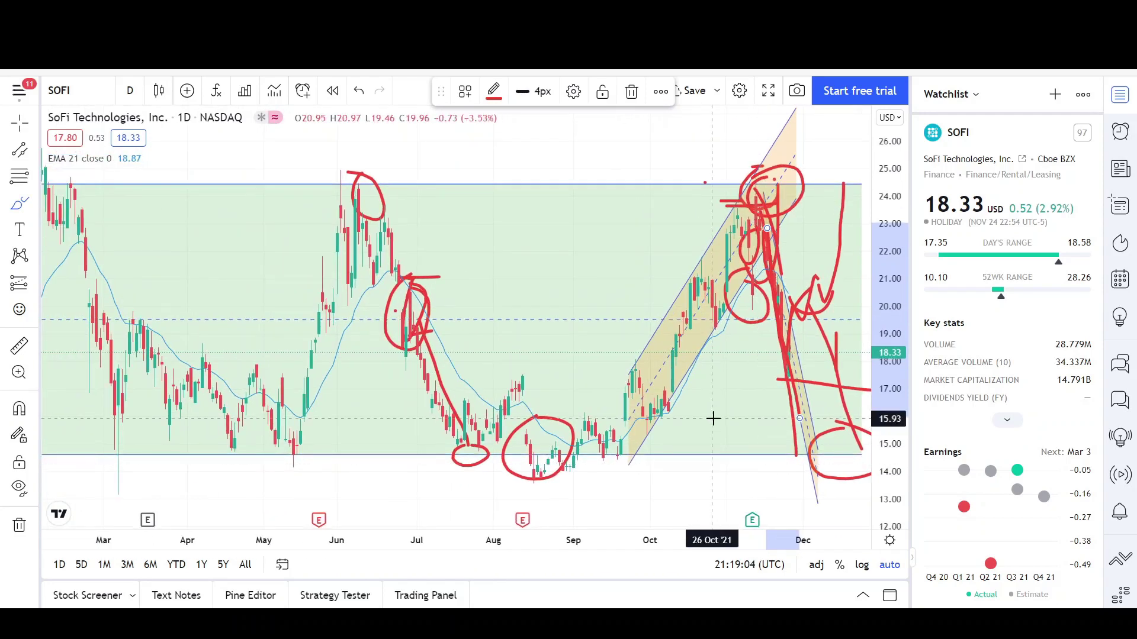
{"action": "scroll", "coordinate": [713, 419], "scroll_direction": "down", "scroll_amount": 3}
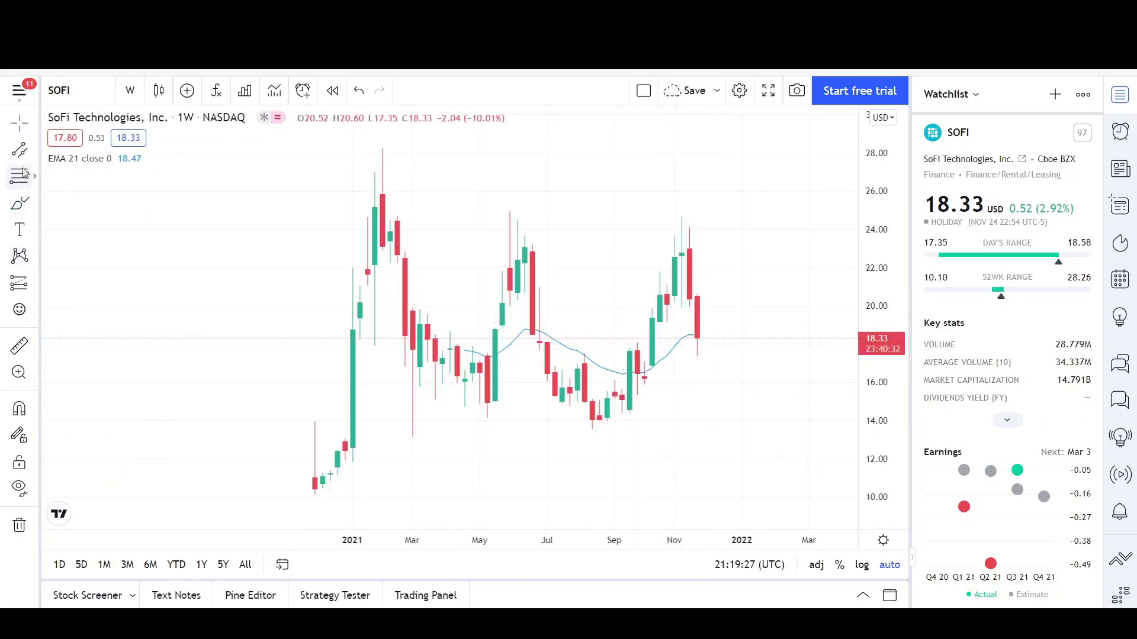
Step: Trace the early 2021 rise, the 2021 swings and the later dip and rebound with red brush strokes
{"action": "left_click", "coordinate": [19, 151]}
{"action": "left_click", "coordinate": [353, 405]}
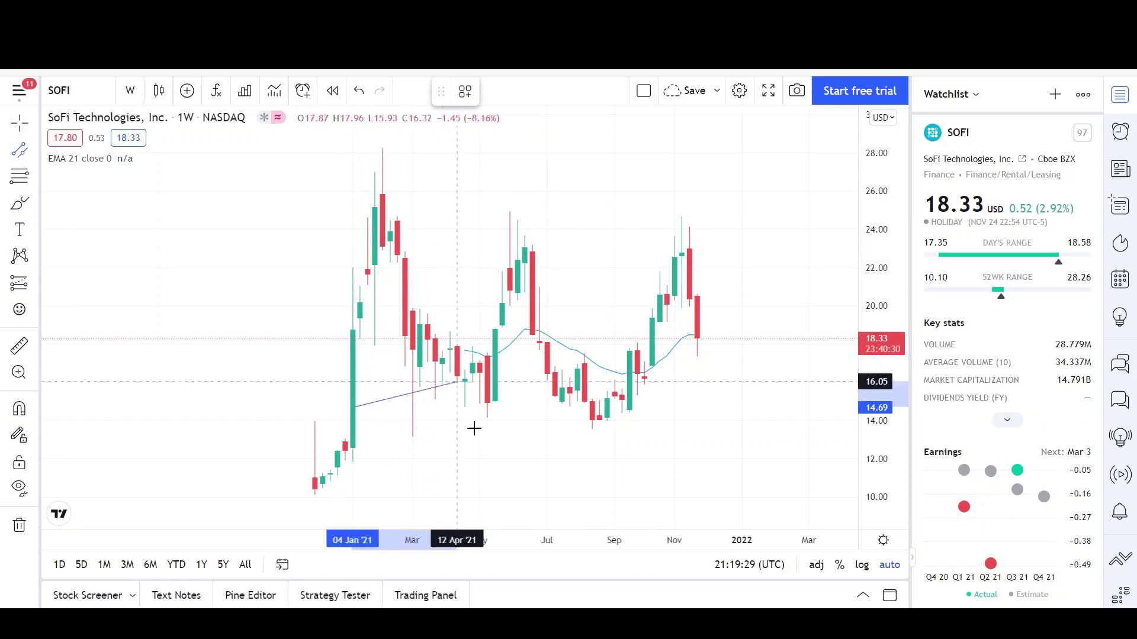
{"action": "left_click", "coordinate": [19, 204]}
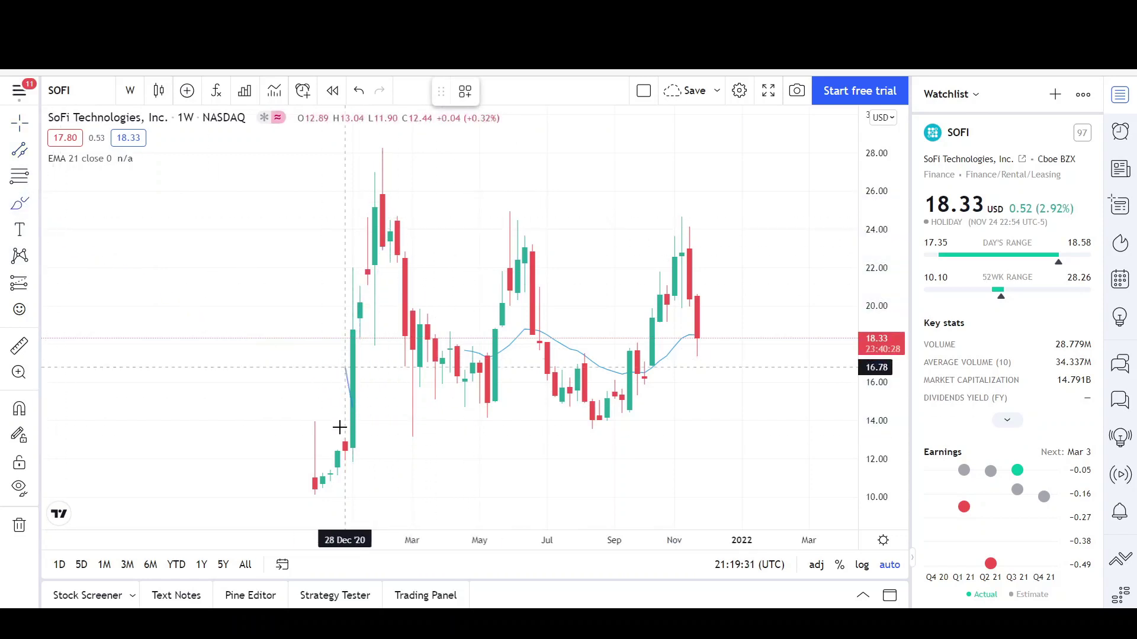
{"action": "mouse_move", "coordinate": [337, 432]}
{"action": "left_mouse_down"}
{"action": "mouse_move", "coordinate": [353, 406]}
{"action": "mouse_move", "coordinate": [358, 286]}
{"action": "mouse_move", "coordinate": [443, 355]}
{"action": "left_mouse_up"}
{"action": "left_click_drag", "start_coordinate": [468, 396], "coordinate": [524, 230]}
{"action": "mouse_move", "coordinate": [550, 276]}
{"action": "left_mouse_down"}
{"action": "mouse_move", "coordinate": [599, 406]}
{"action": "mouse_move", "coordinate": [697, 244]}
{"action": "left_mouse_up"}
Step: Add a red horizontal stroke near the 18 level and compress the price scale to show 6 to 30
{"action": "left_click_drag", "start_coordinate": [430, 345], "coordinate": [704, 346]}
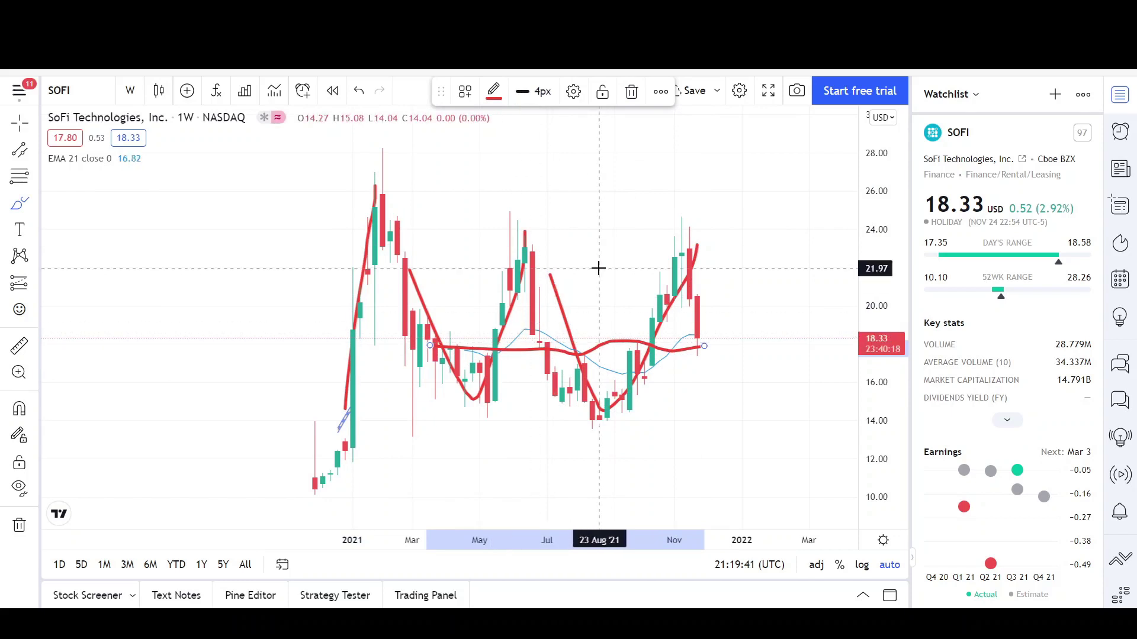
{"action": "scroll", "coordinate": [845, 231], "scroll_direction": "down", "scroll_amount": 2}
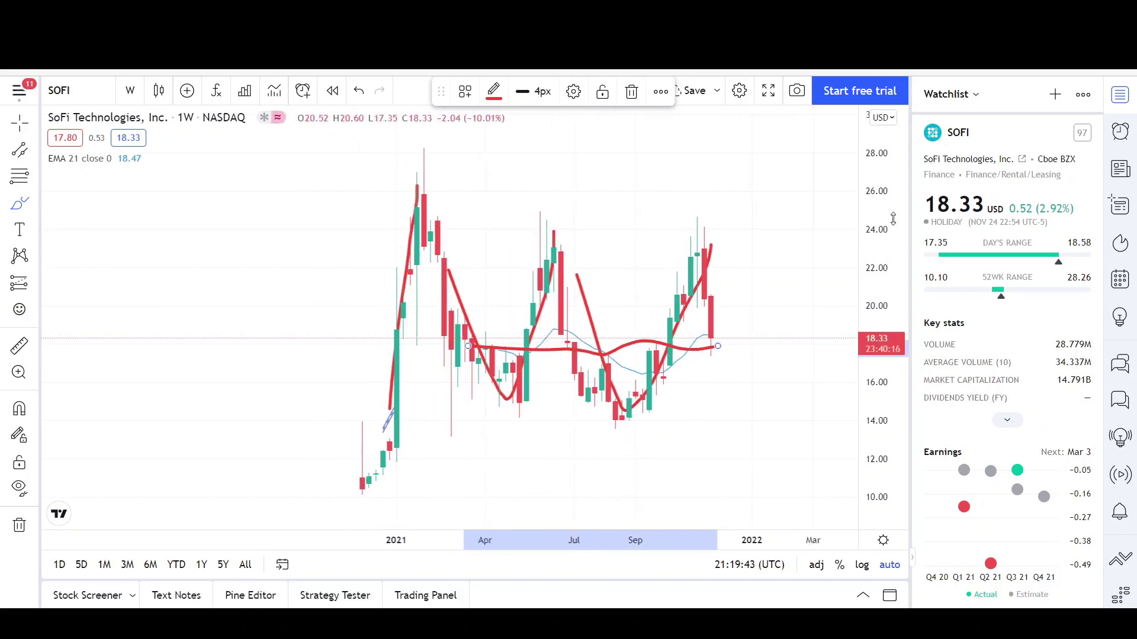
{"action": "left_click_drag", "start_coordinate": [894, 219], "coordinate": [894, 243]}
Step: Draw a black arrow rising from the March 2021 low near 13.04 to about 31.28 in May 2021
{"action": "left_click", "coordinate": [33, 154]}
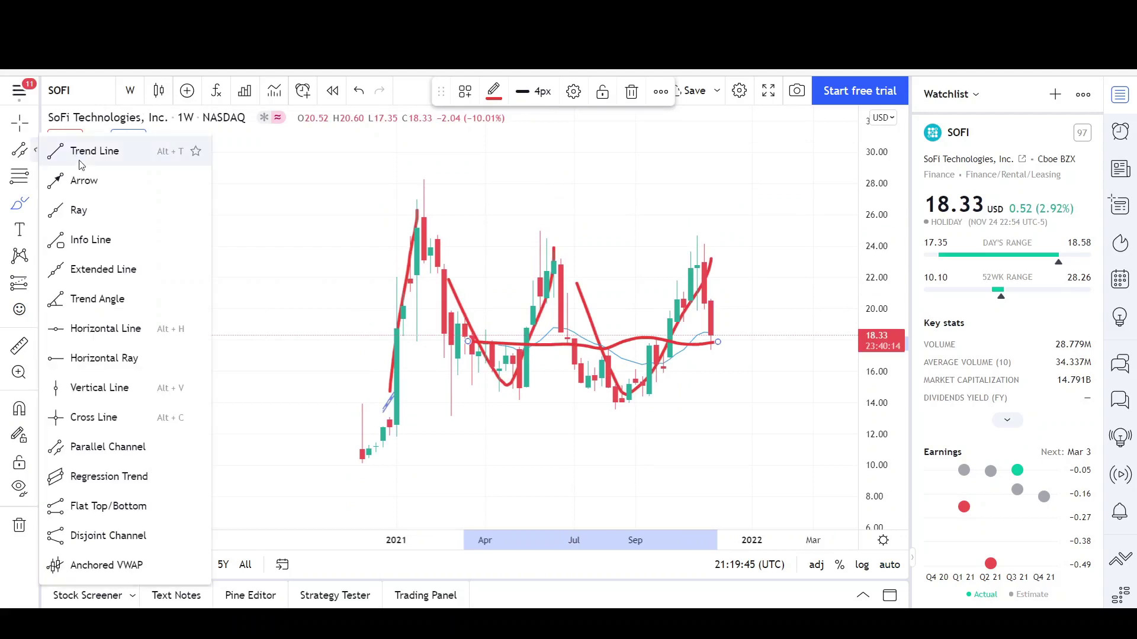
{"action": "left_click", "coordinate": [79, 178]}
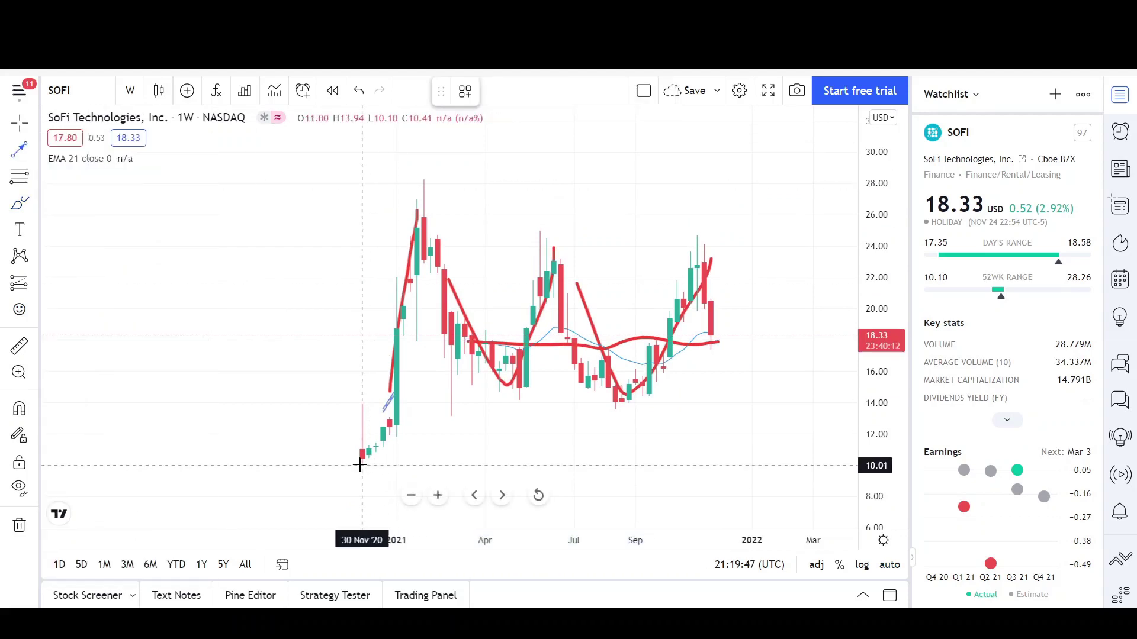
{"action": "left_click", "coordinate": [362, 466]}
{"action": "left_click", "coordinate": [424, 180]}
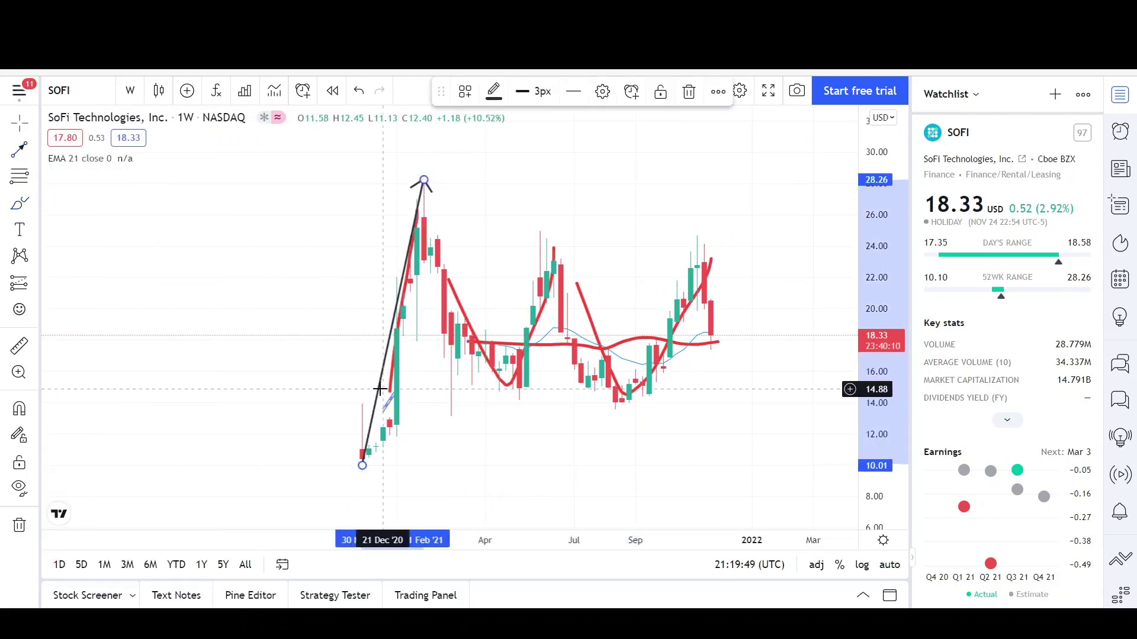
{"action": "mouse_move", "coordinate": [379, 394]}
{"action": "left_mouse_down"}
{"action": "mouse_move", "coordinate": [458, 376]}
{"action": "mouse_move", "coordinate": [473, 352]}
{"action": "mouse_move", "coordinate": [463, 341]}
{"action": "left_mouse_up"}
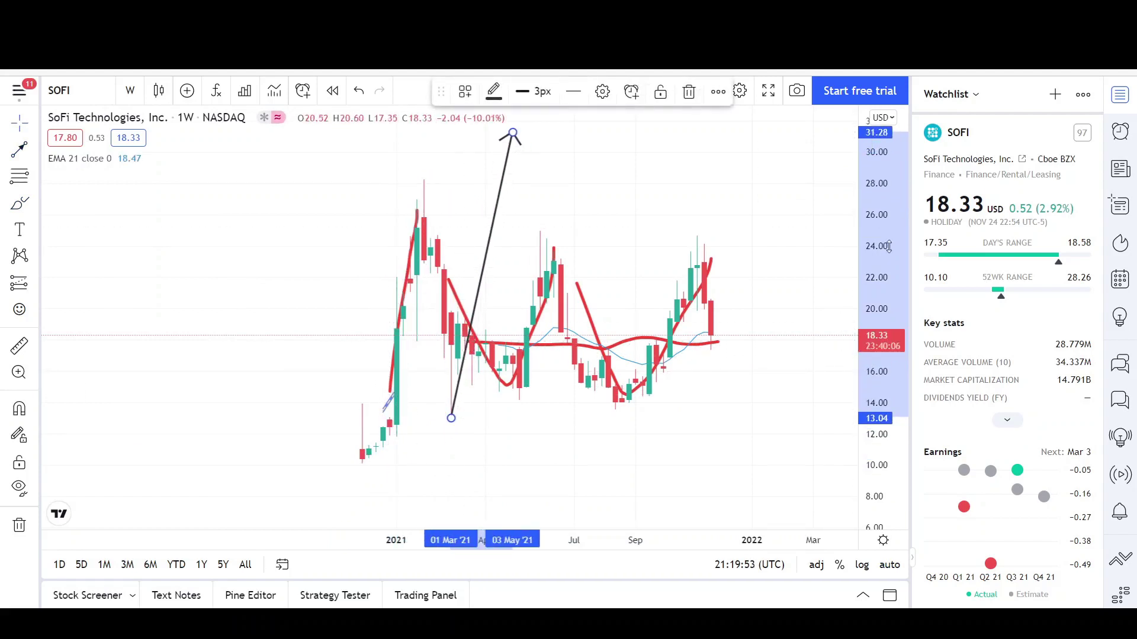
{"action": "left_click", "coordinate": [641, 148]}
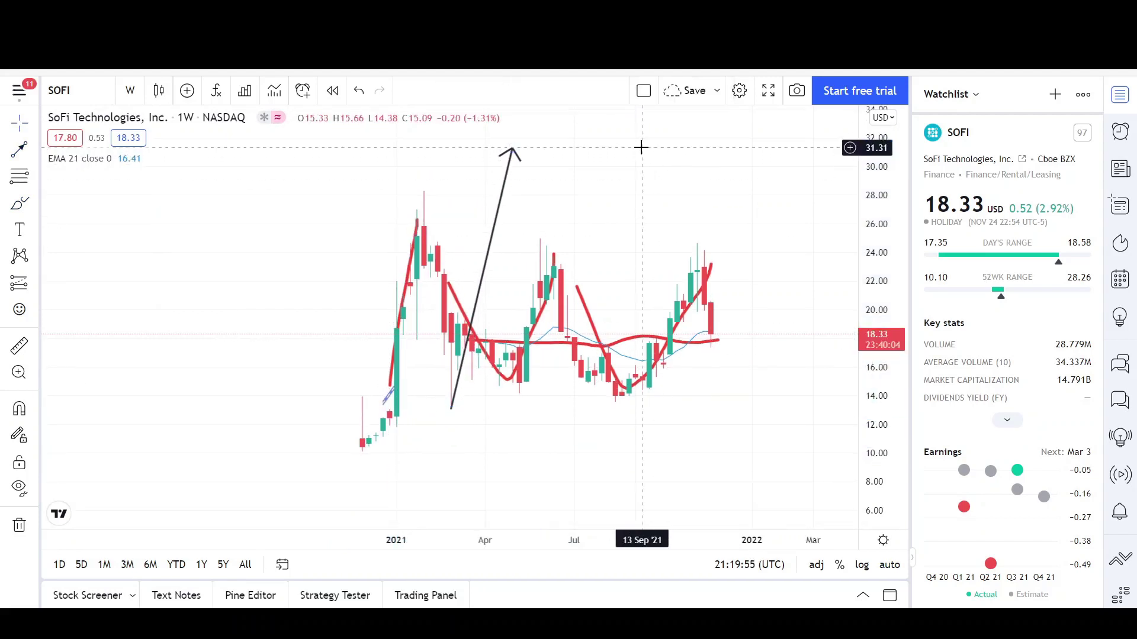
{"action": "scroll", "coordinate": [710, 318], "scroll_direction": "up", "scroll_amount": 2}
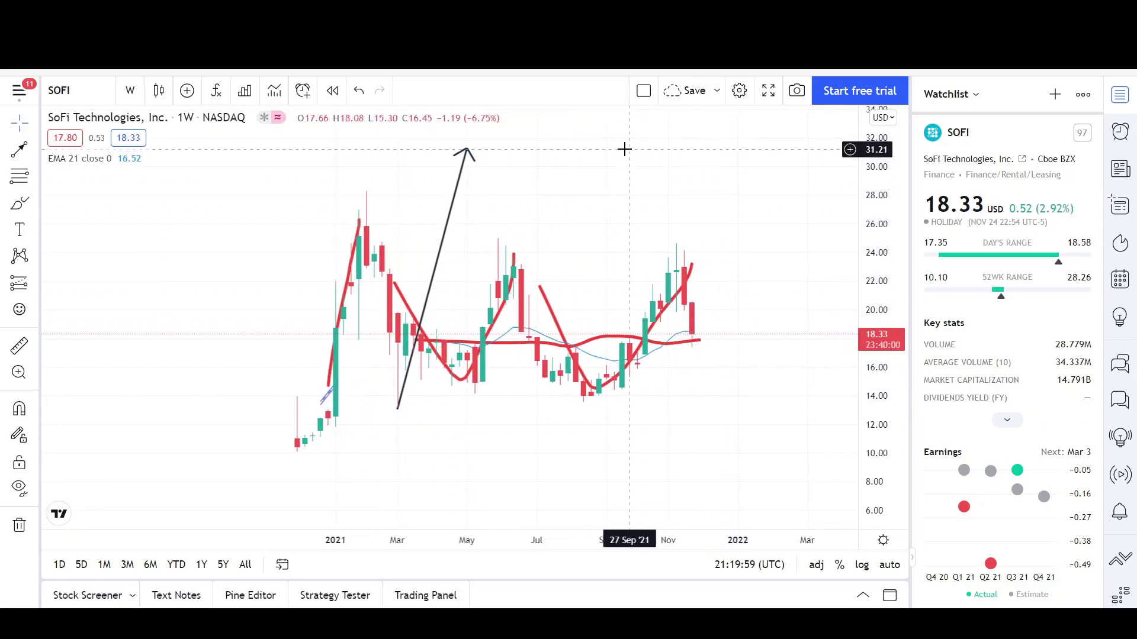
{"action": "scroll", "coordinate": [622, 251], "scroll_direction": "up", "scroll_amount": 2}
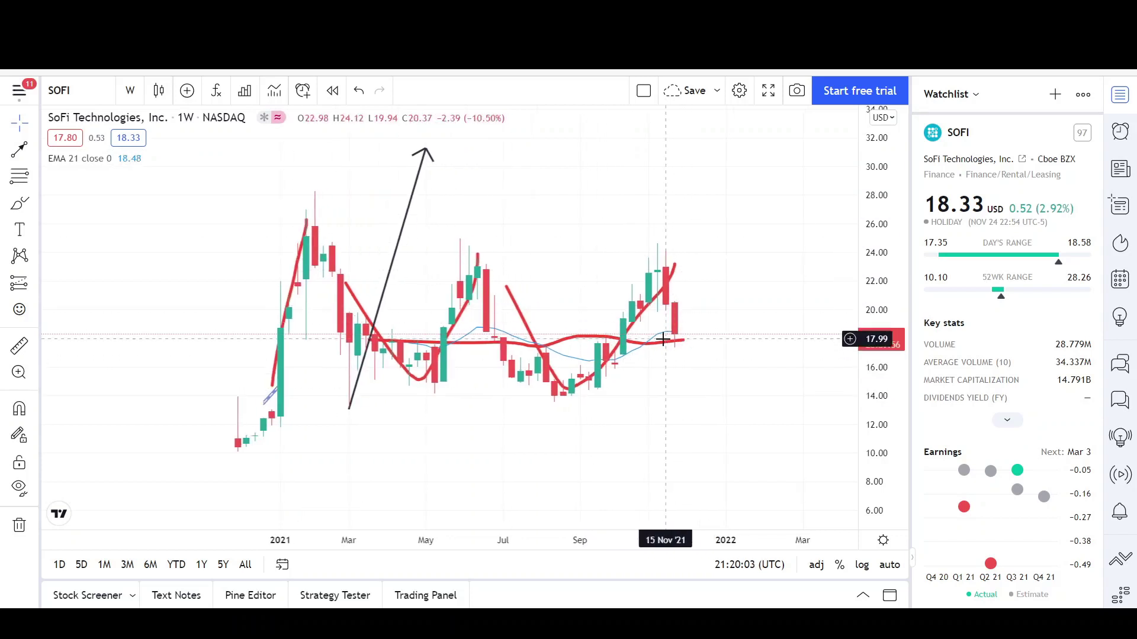
{"action": "scroll", "coordinate": [669, 355], "scroll_direction": "up", "scroll_amount": 1}
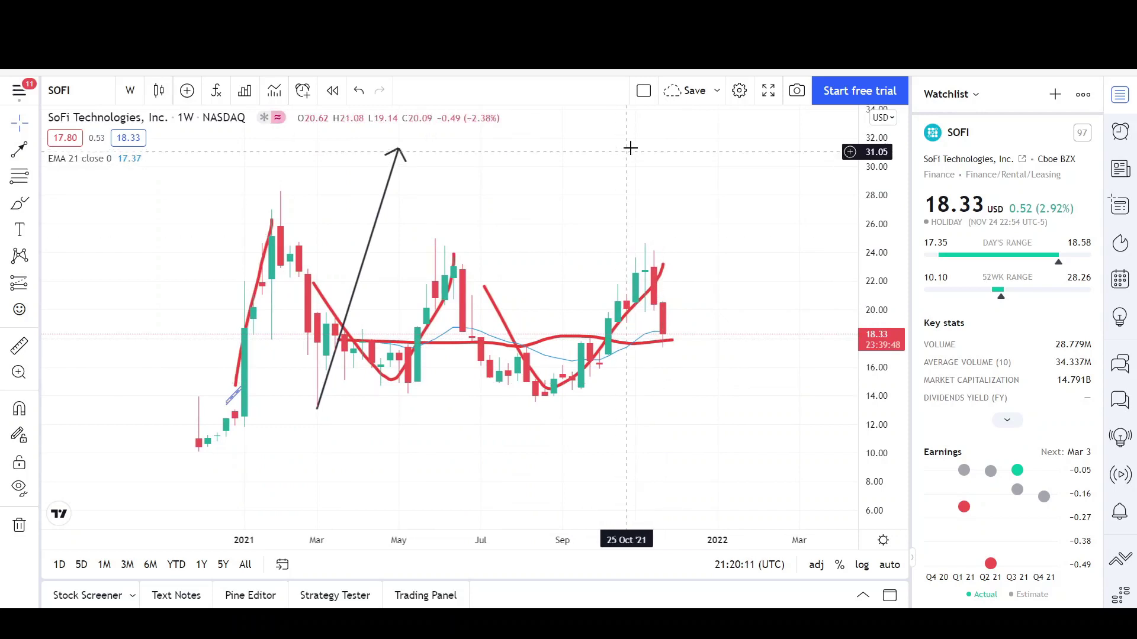
{"action": "scroll", "coordinate": [681, 368], "scroll_direction": "down", "scroll_amount": 2}
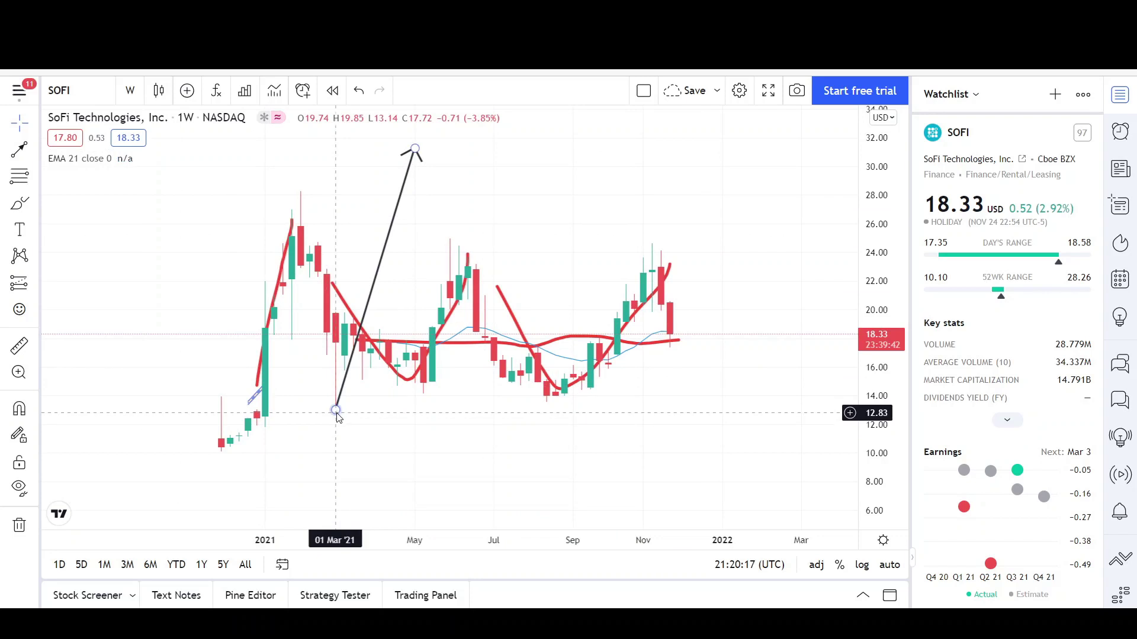
Step: Circle the March 2021 low with a small red brush oval
{"action": "left_click", "coordinate": [19, 203]}
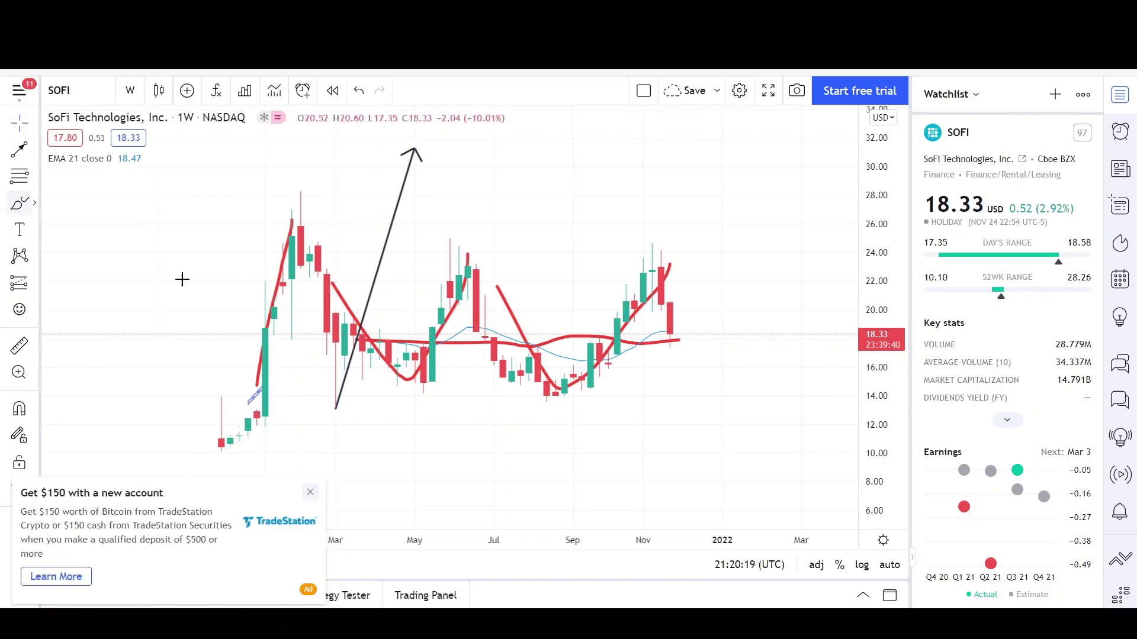
{"action": "mouse_move", "coordinate": [335, 380]}
{"action": "left_mouse_down"}
{"action": "mouse_move", "coordinate": [308, 397]}
{"action": "mouse_move", "coordinate": [610, 392]}
{"action": "mouse_move", "coordinate": [320, 393]}
{"action": "left_mouse_up"}
{"action": "scroll", "coordinate": [325, 408], "scroll_direction": "up", "scroll_amount": 2}
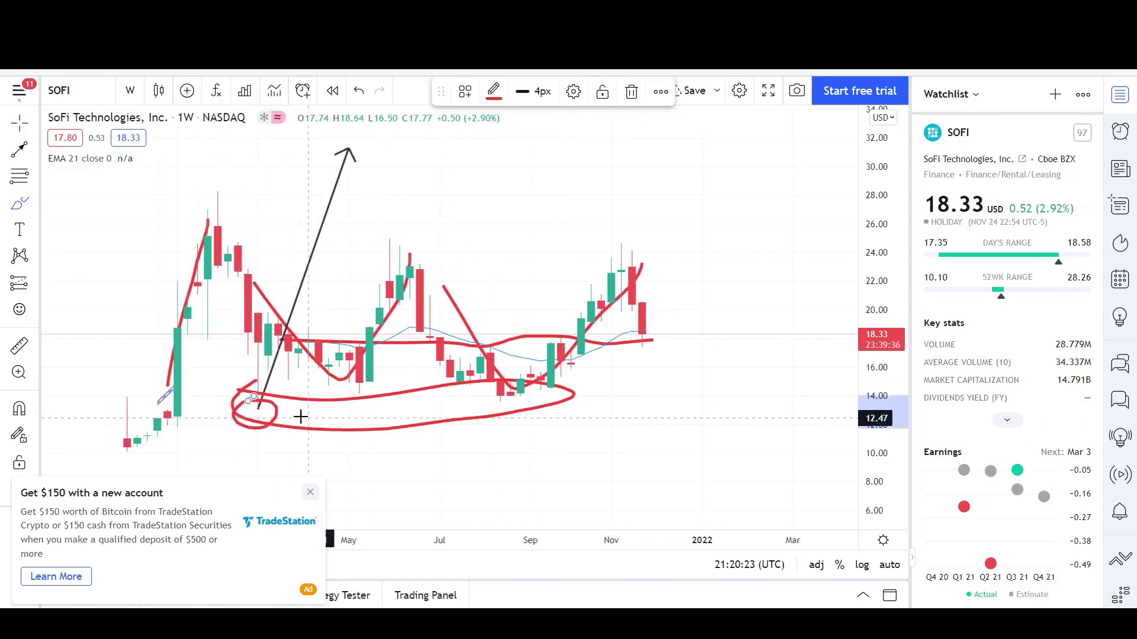
Step: Dismiss the TradeStation ad and the ad-free upgrade offer, then draw a red support line near 14
{"action": "left_click", "coordinate": [311, 493]}
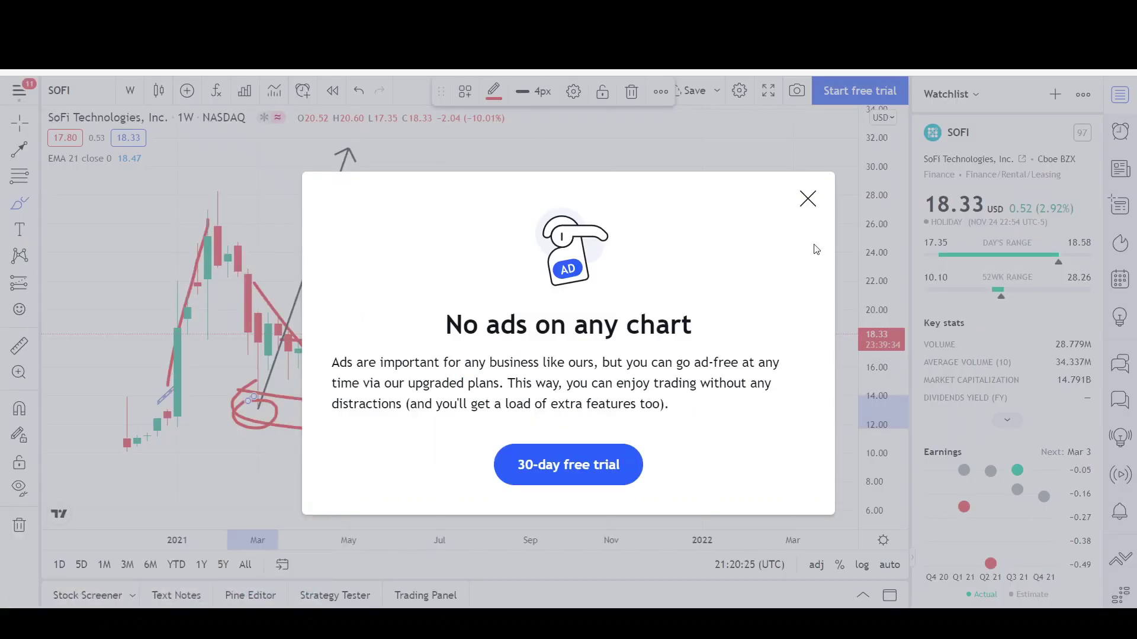
{"action": "left_click", "coordinate": [807, 196]}
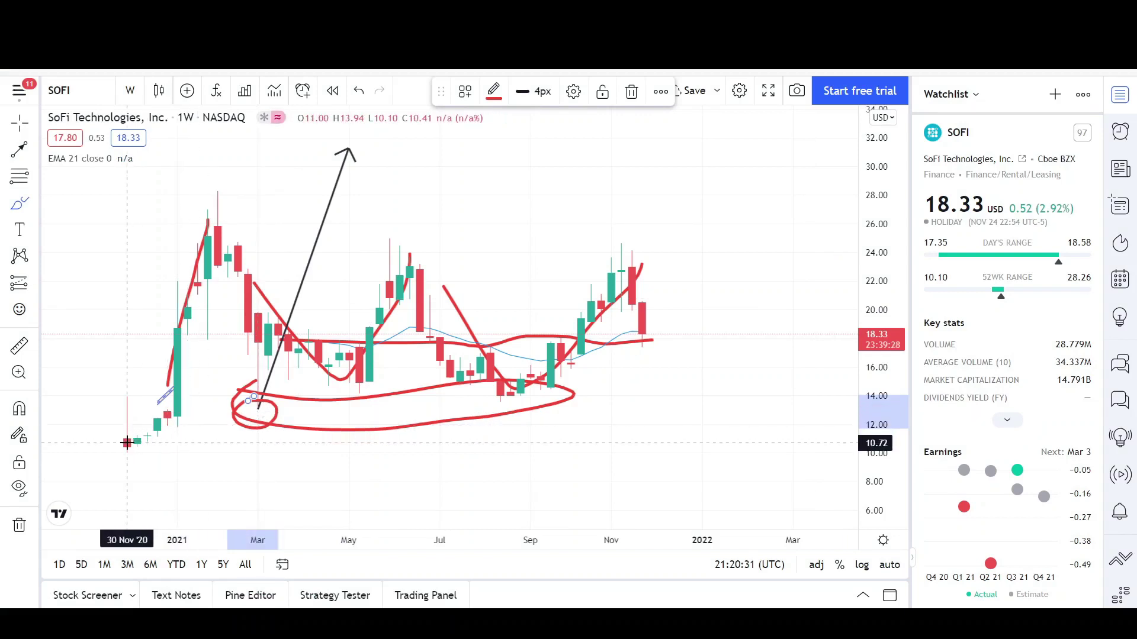
{"action": "scroll", "coordinate": [482, 393], "scroll_direction": "down", "scroll_amount": 5}
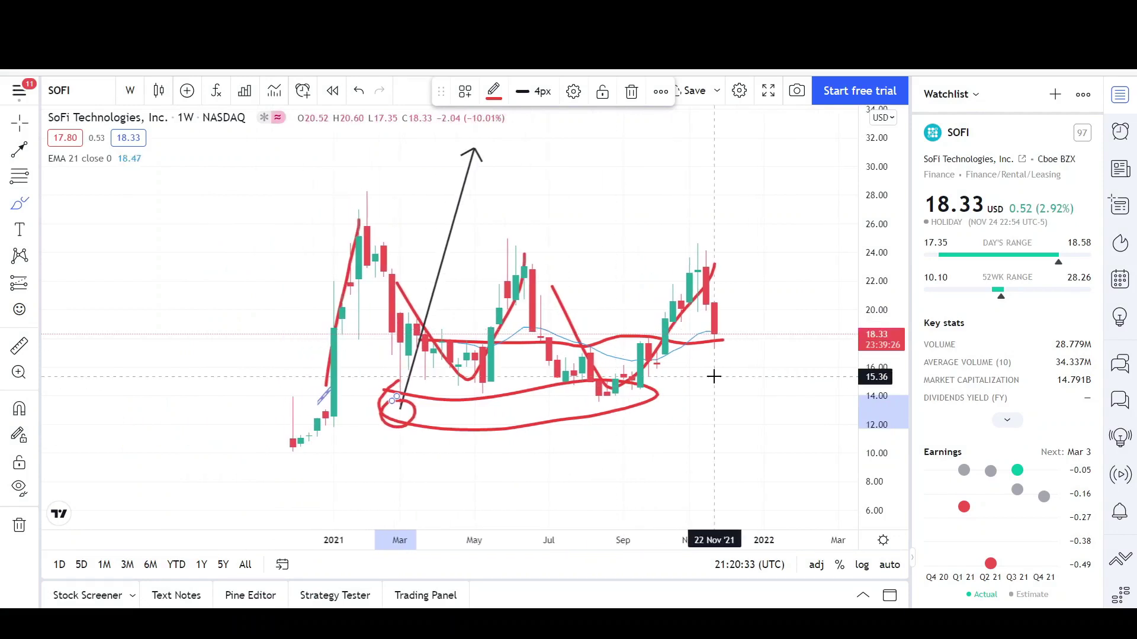
{"action": "left_click_drag", "start_coordinate": [331, 393], "coordinate": [735, 395]}
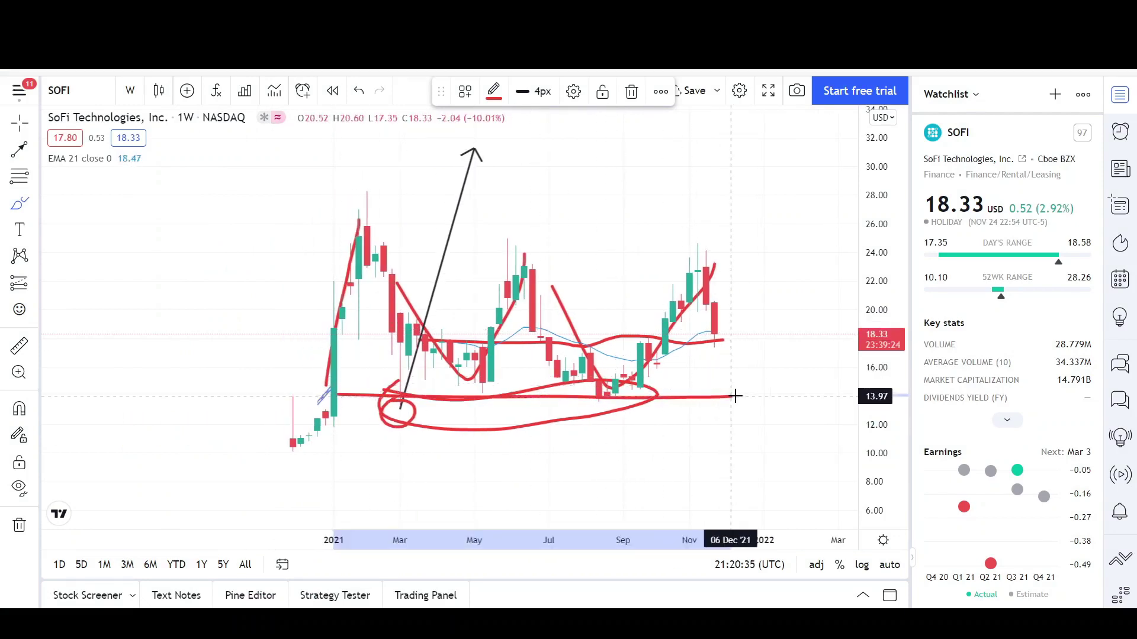